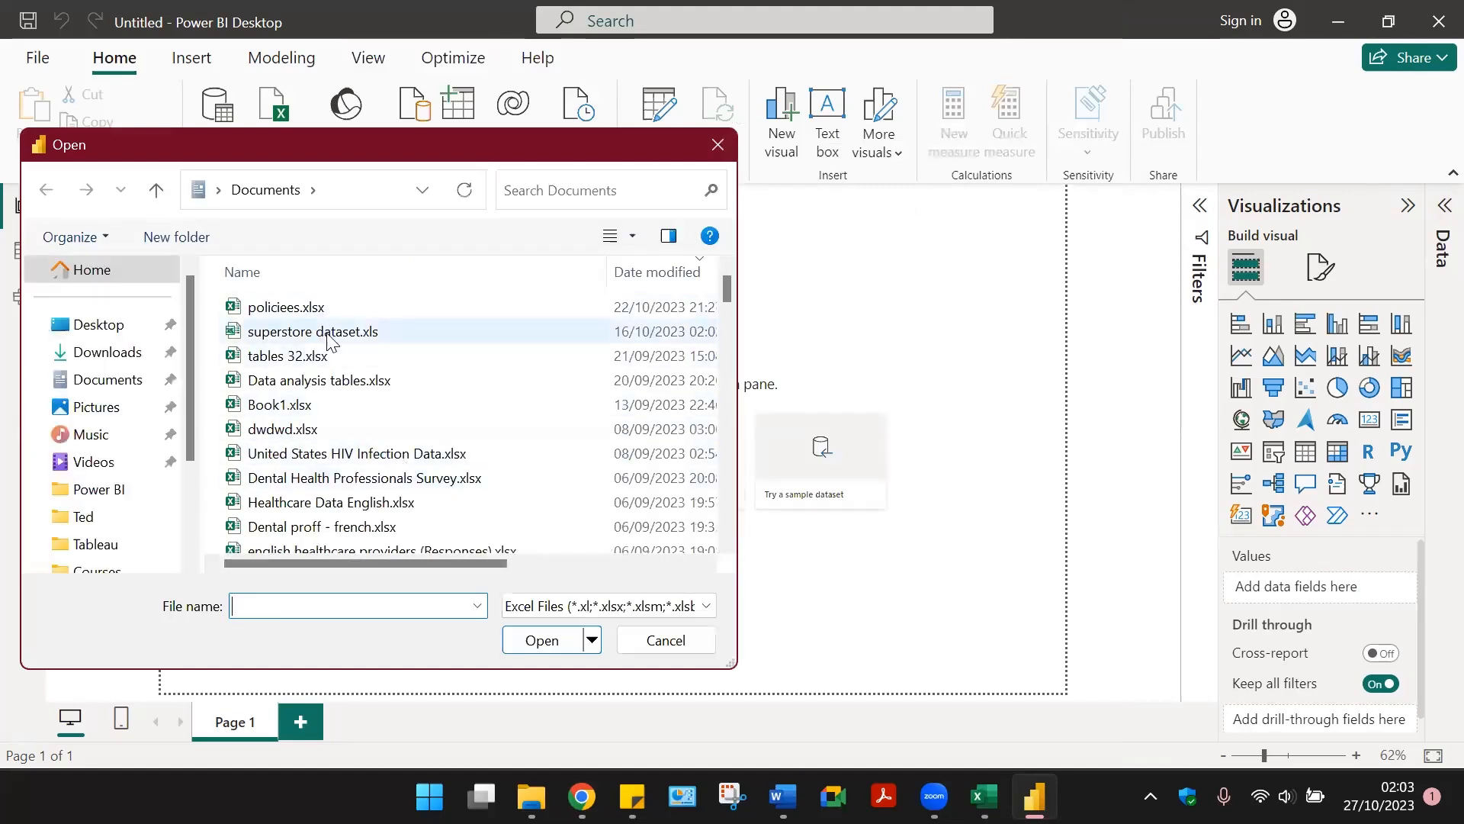
- Connect to the workbook superstore dataset.xls and select its Orders, People and Returns tables
{"action": "double_click", "coordinate": [338, 336]}
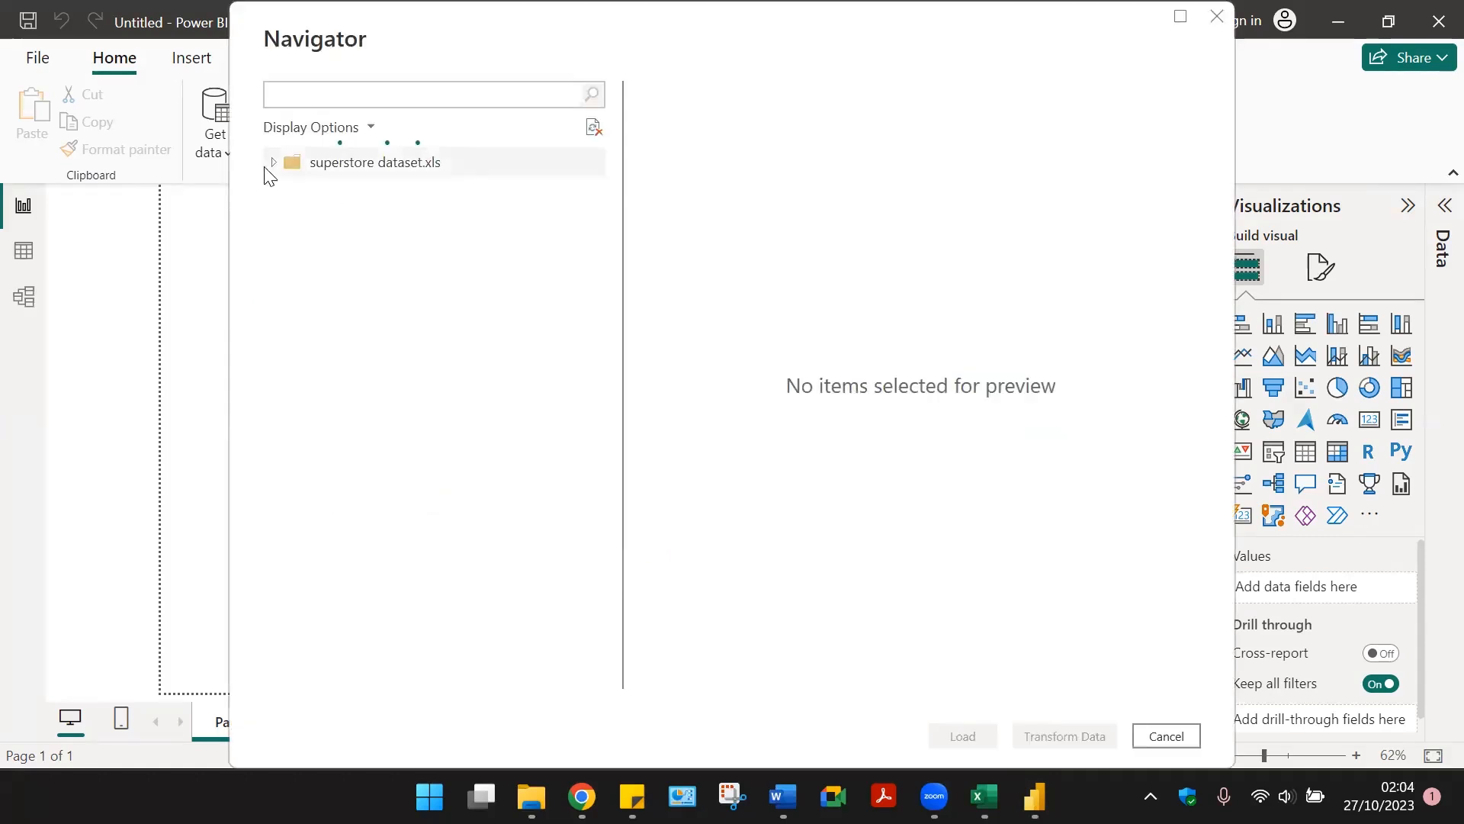
{"action": "left_click", "coordinate": [276, 163]}
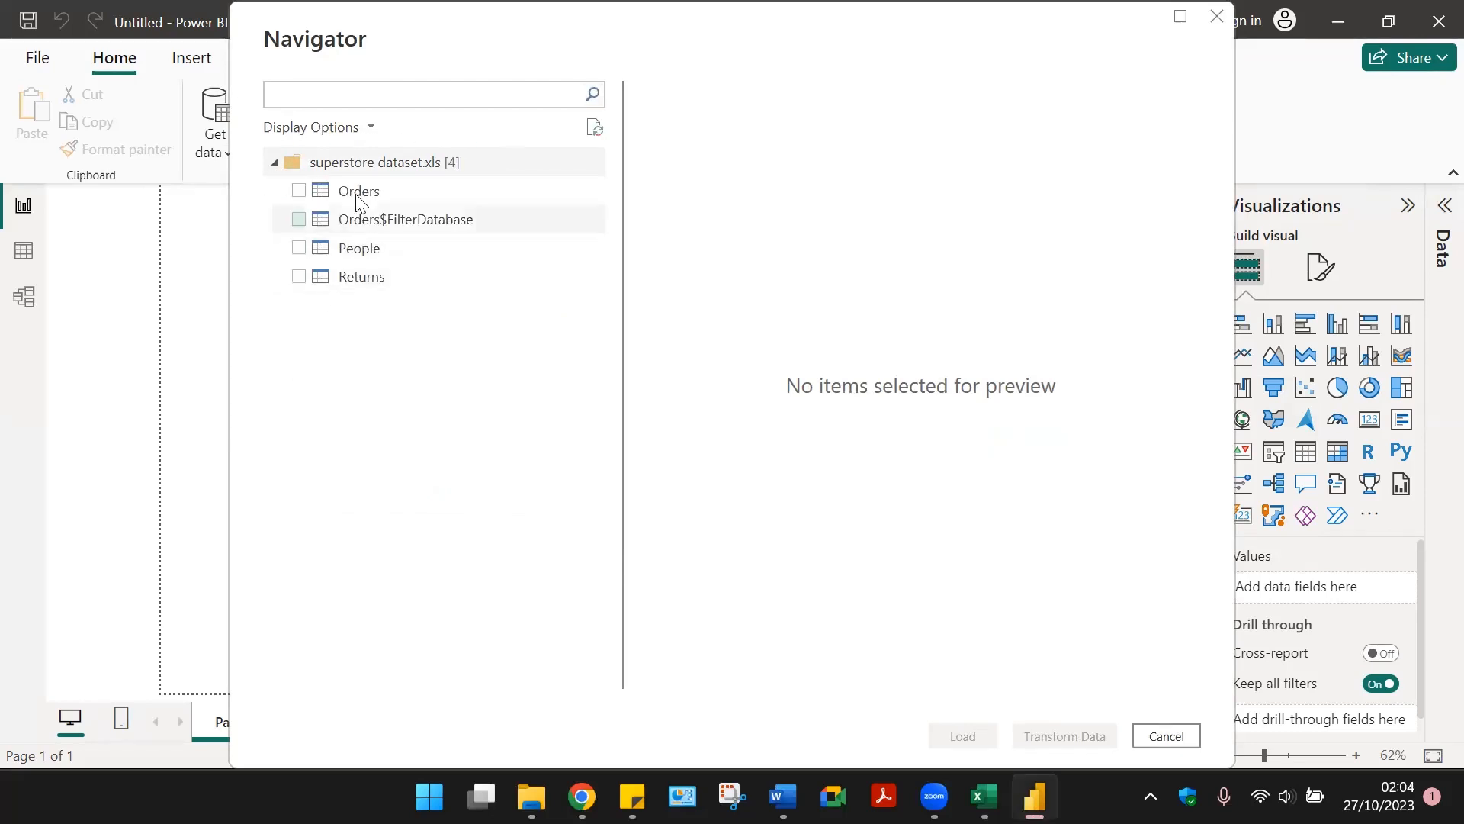
{"action": "left_click", "coordinate": [297, 192]}
{"action": "left_click", "coordinate": [299, 247]}
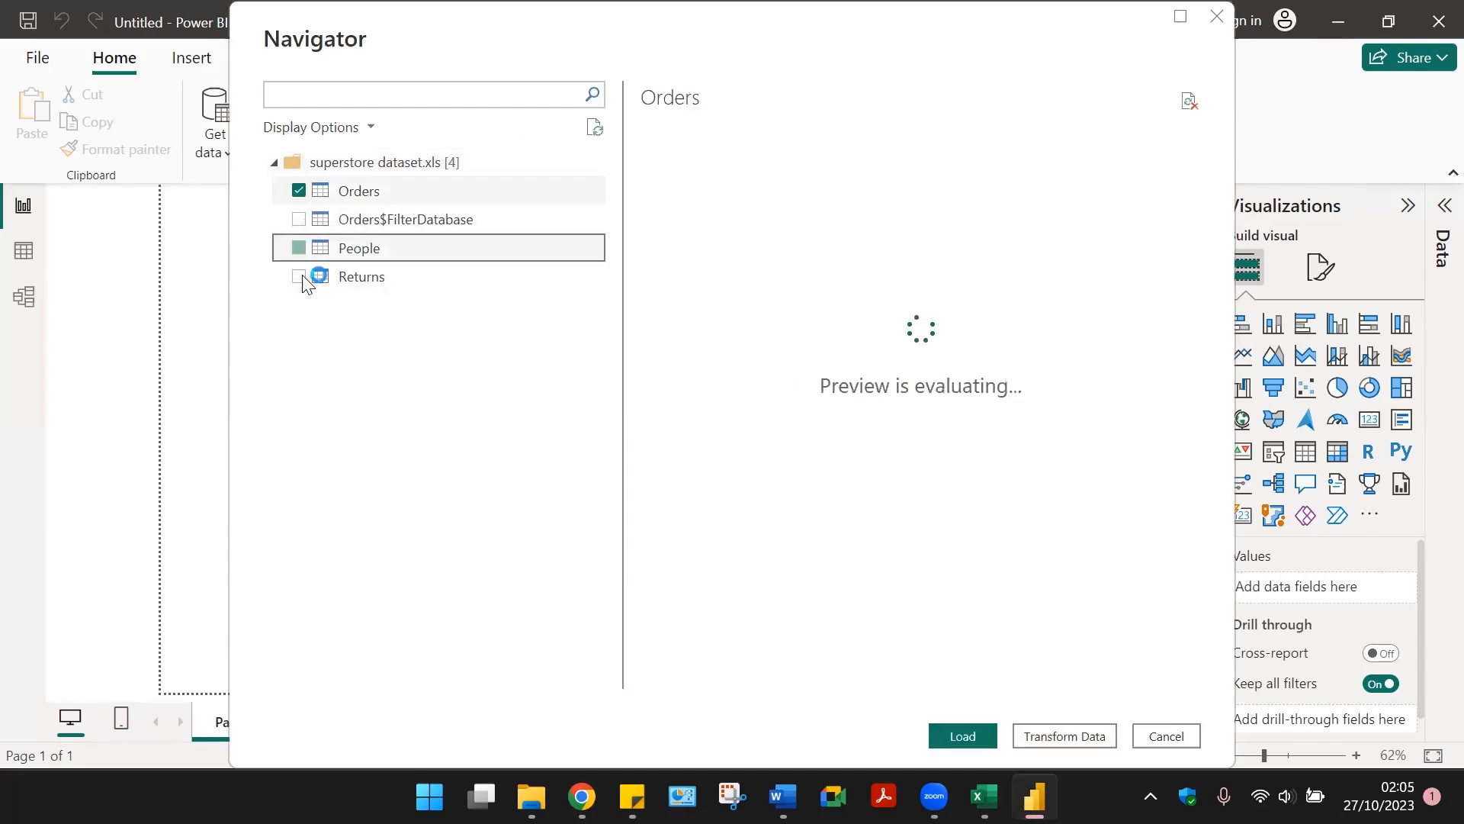
{"action": "left_click", "coordinate": [299, 277]}
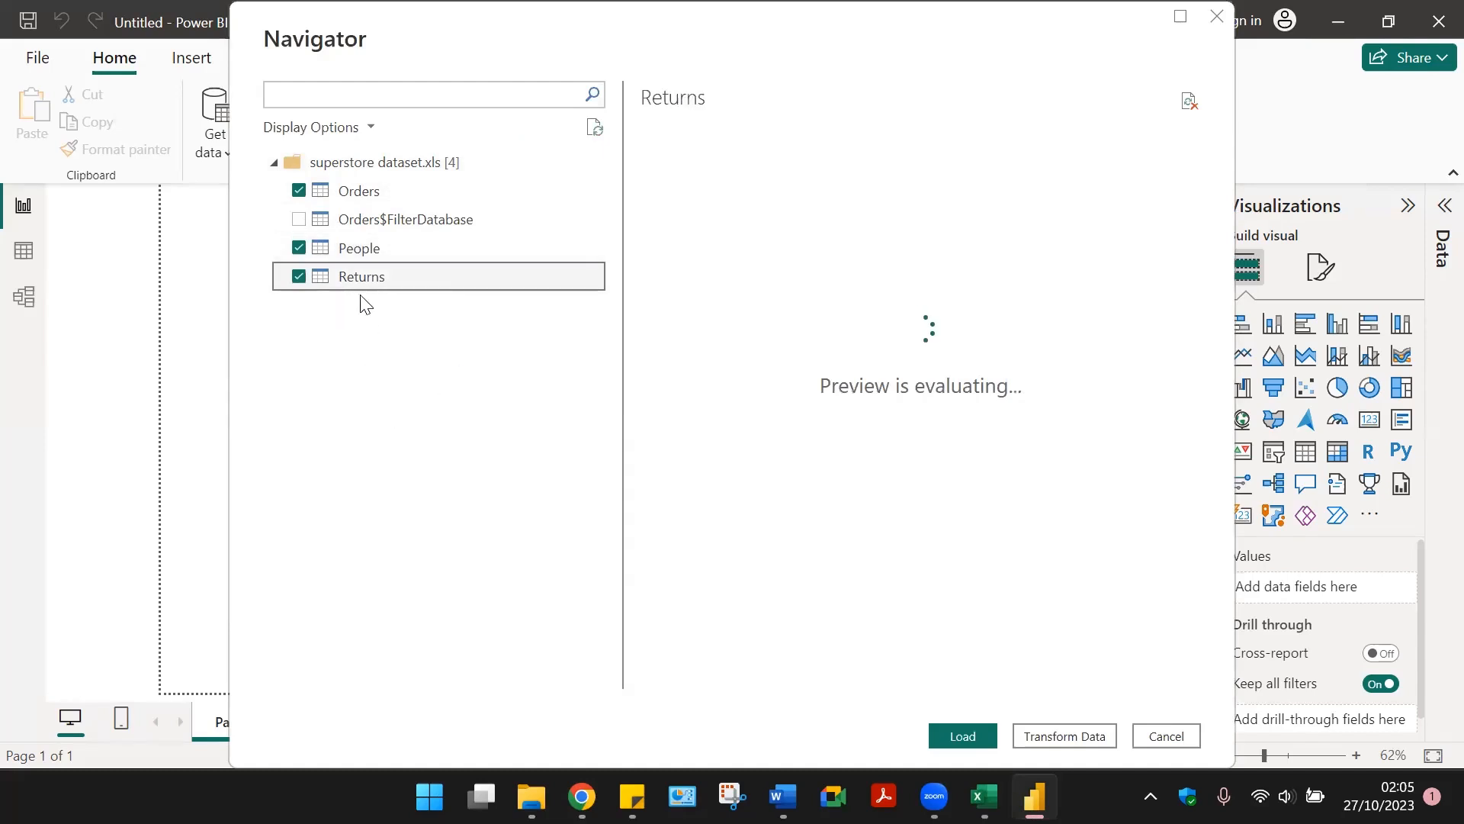
- Clear the table selection, reselect only Orders, and look over the columns in its preview
{"action": "left_click", "coordinate": [299, 191]}
{"action": "left_click", "coordinate": [298, 248]}
{"action": "left_click", "coordinate": [300, 277]}
{"action": "left_click", "coordinate": [299, 191]}
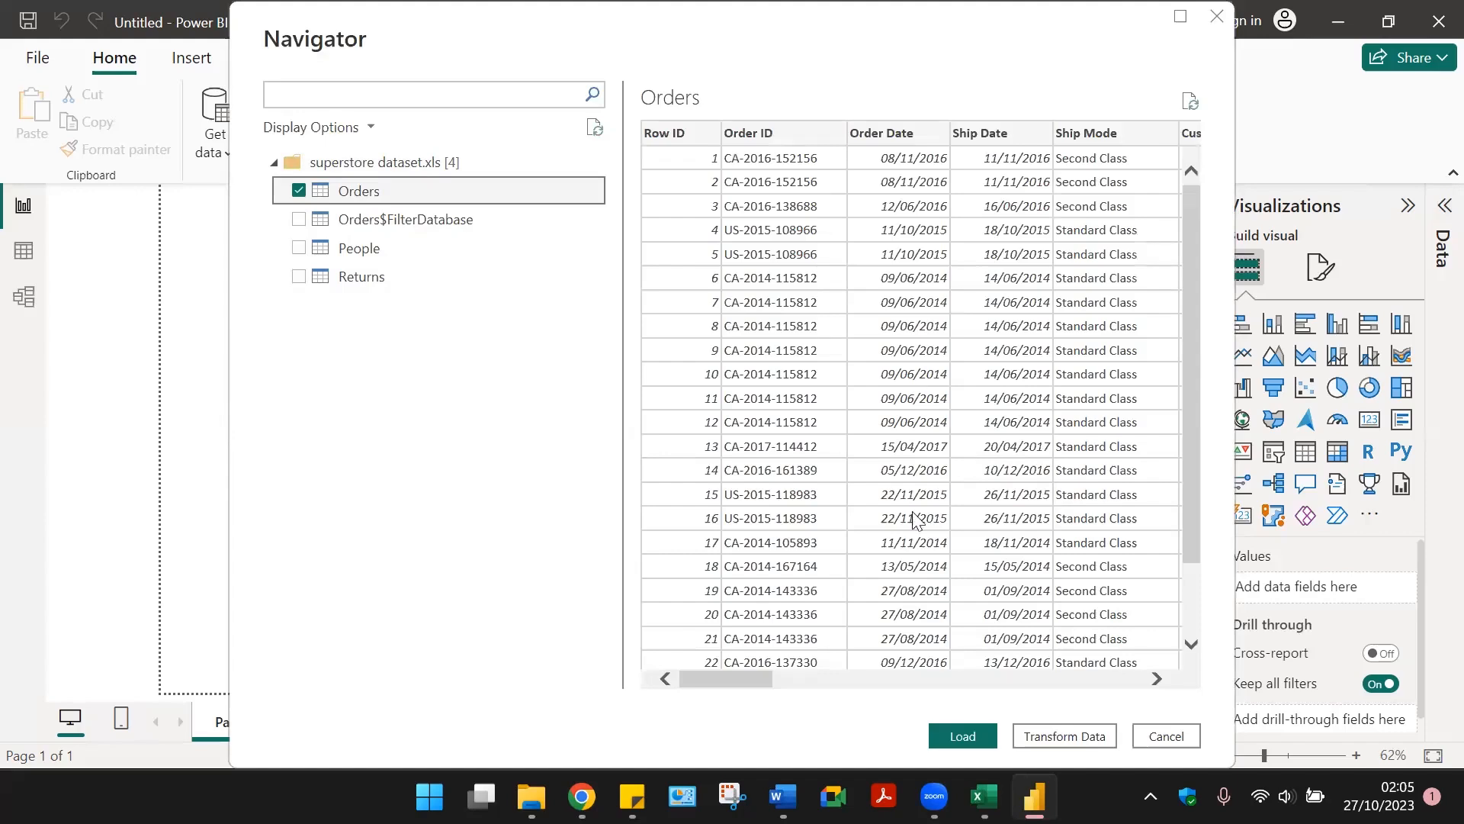
{"action": "left_click_drag", "start_coordinate": [738, 677], "coordinate": [667, 665]}
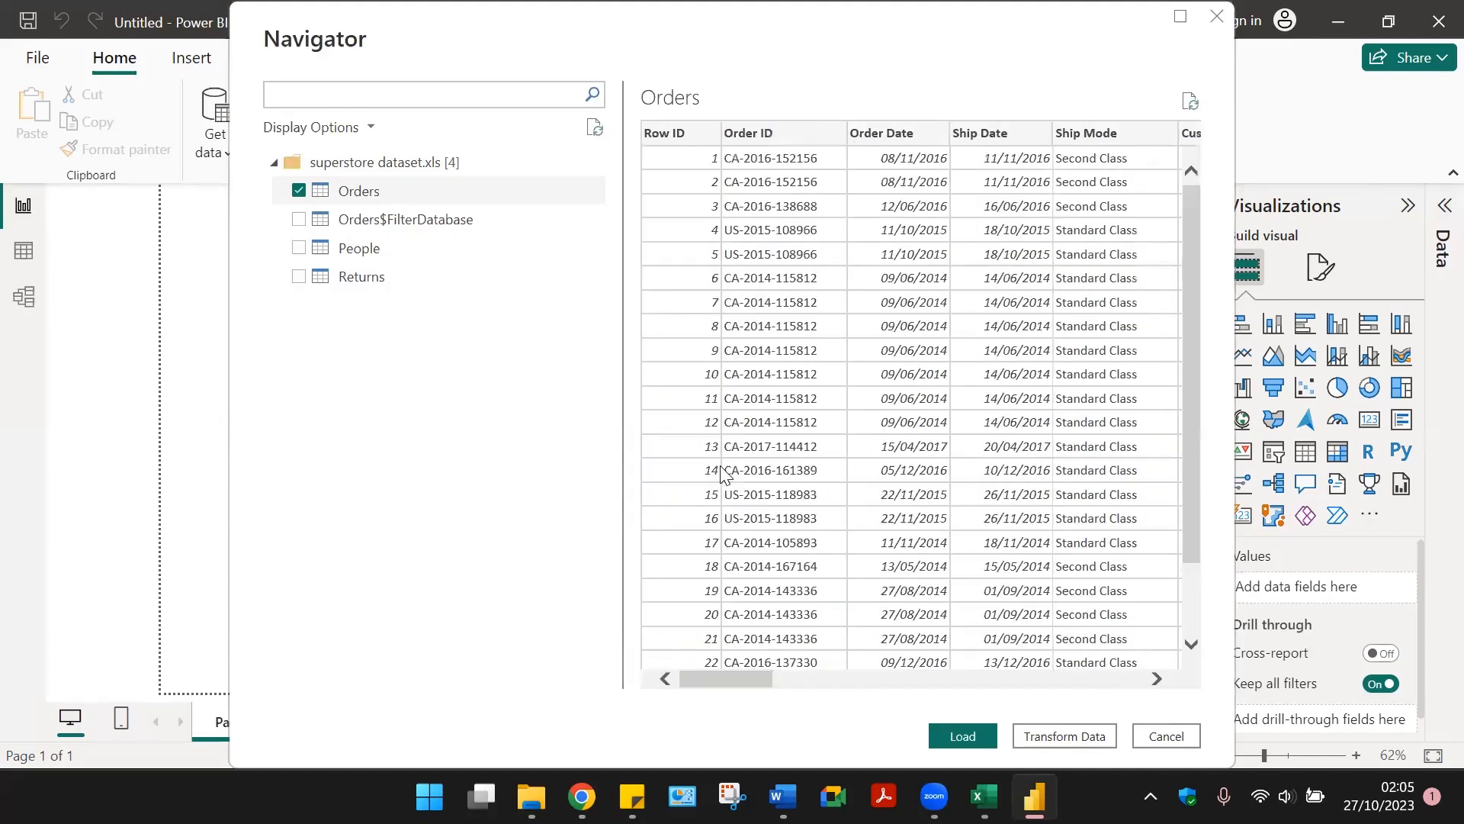
- Preview People and Returns, then open Orders, People and Returns in the Power Query Editor for transformation
{"action": "left_click", "coordinate": [298, 246]}
{"action": "left_click", "coordinate": [300, 192]}
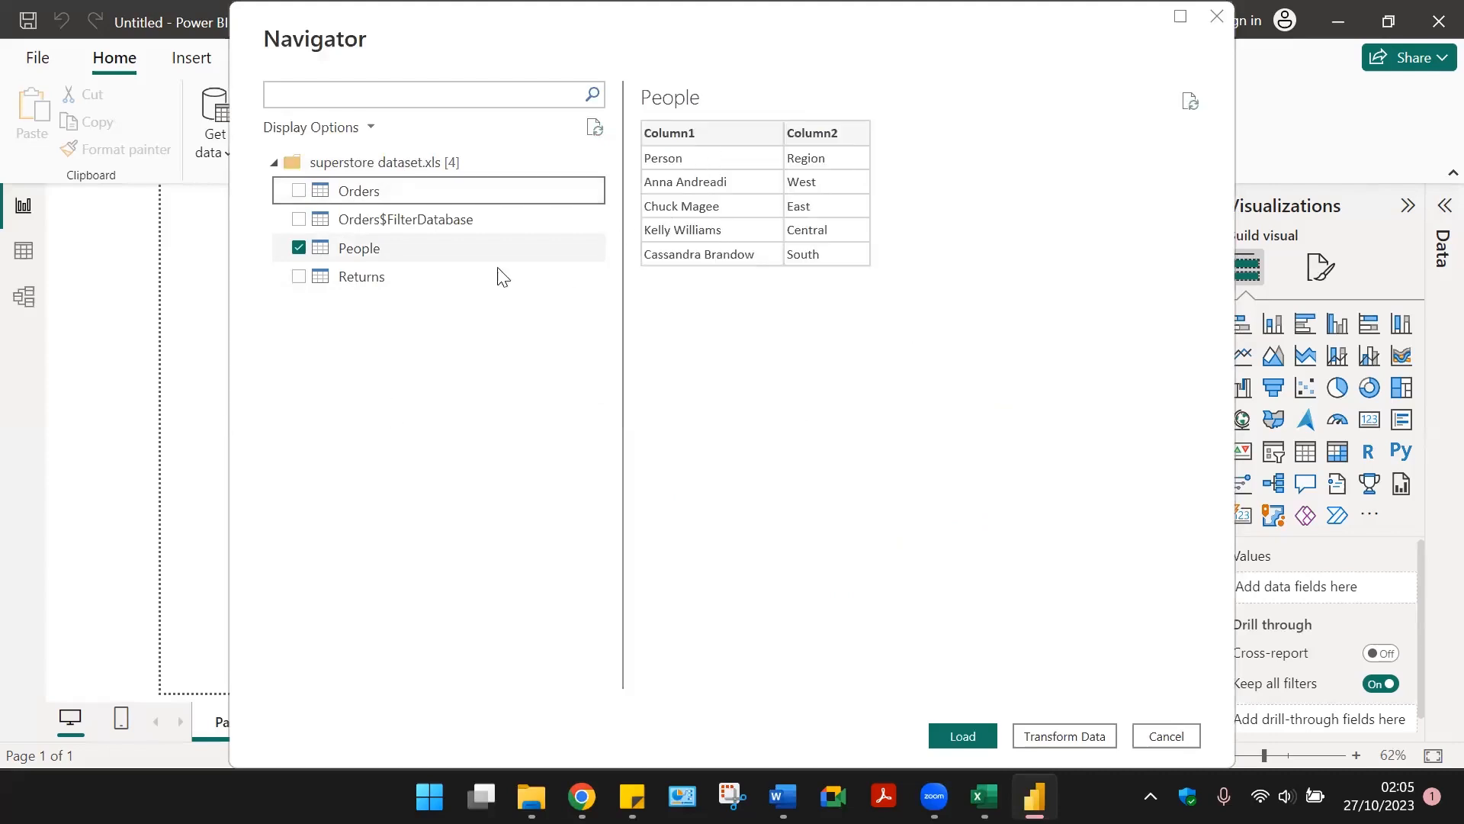
{"action": "left_click", "coordinate": [299, 278]}
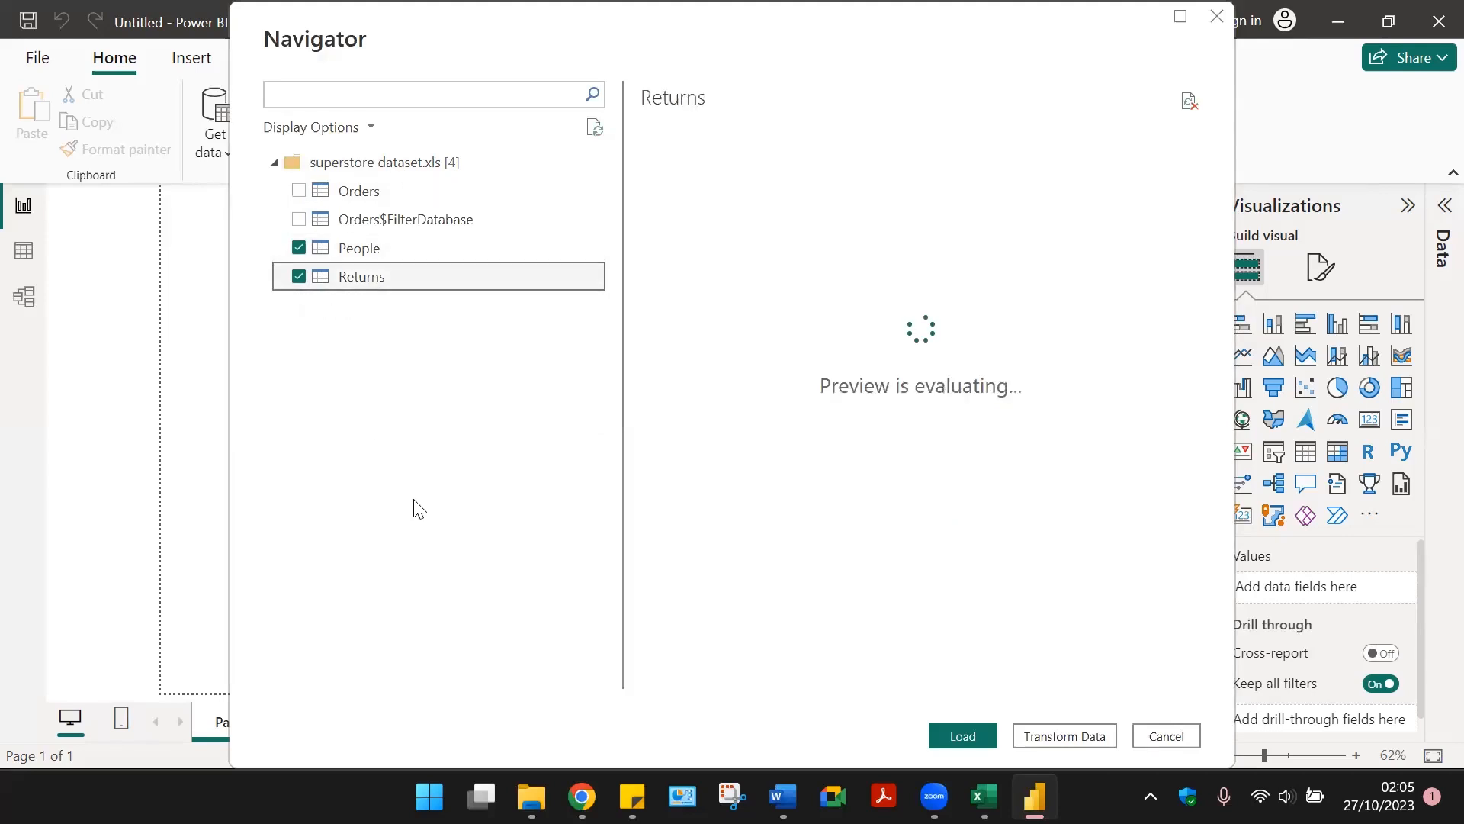
{"action": "left_click", "coordinate": [297, 252]}
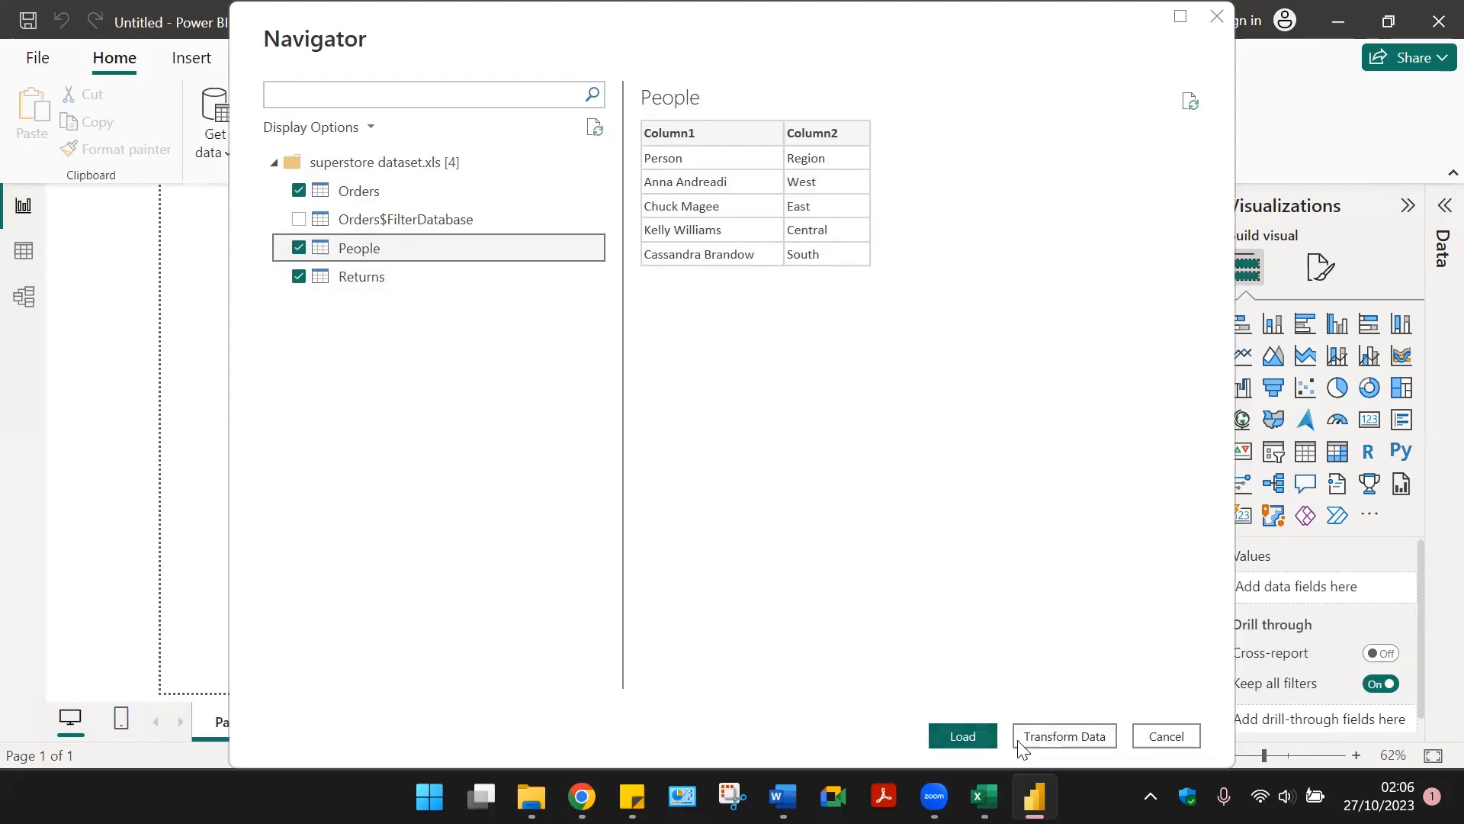
{"action": "left_click", "coordinate": [1071, 738]}
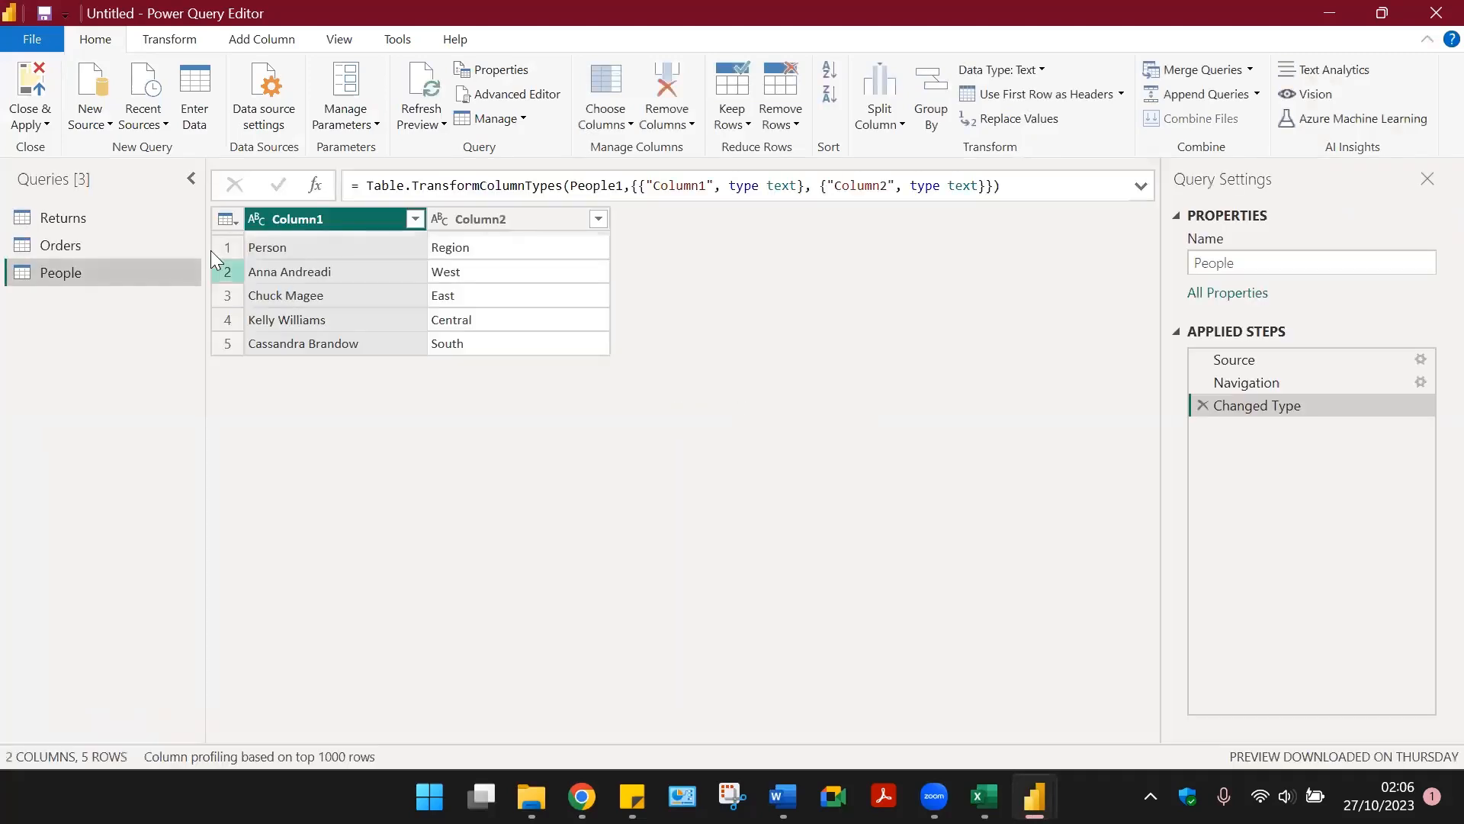
- Look through the Returns, Orders and People queries to check their column headers
{"action": "left_click", "coordinate": [45, 221]}
{"action": "left_click", "coordinate": [100, 241]}
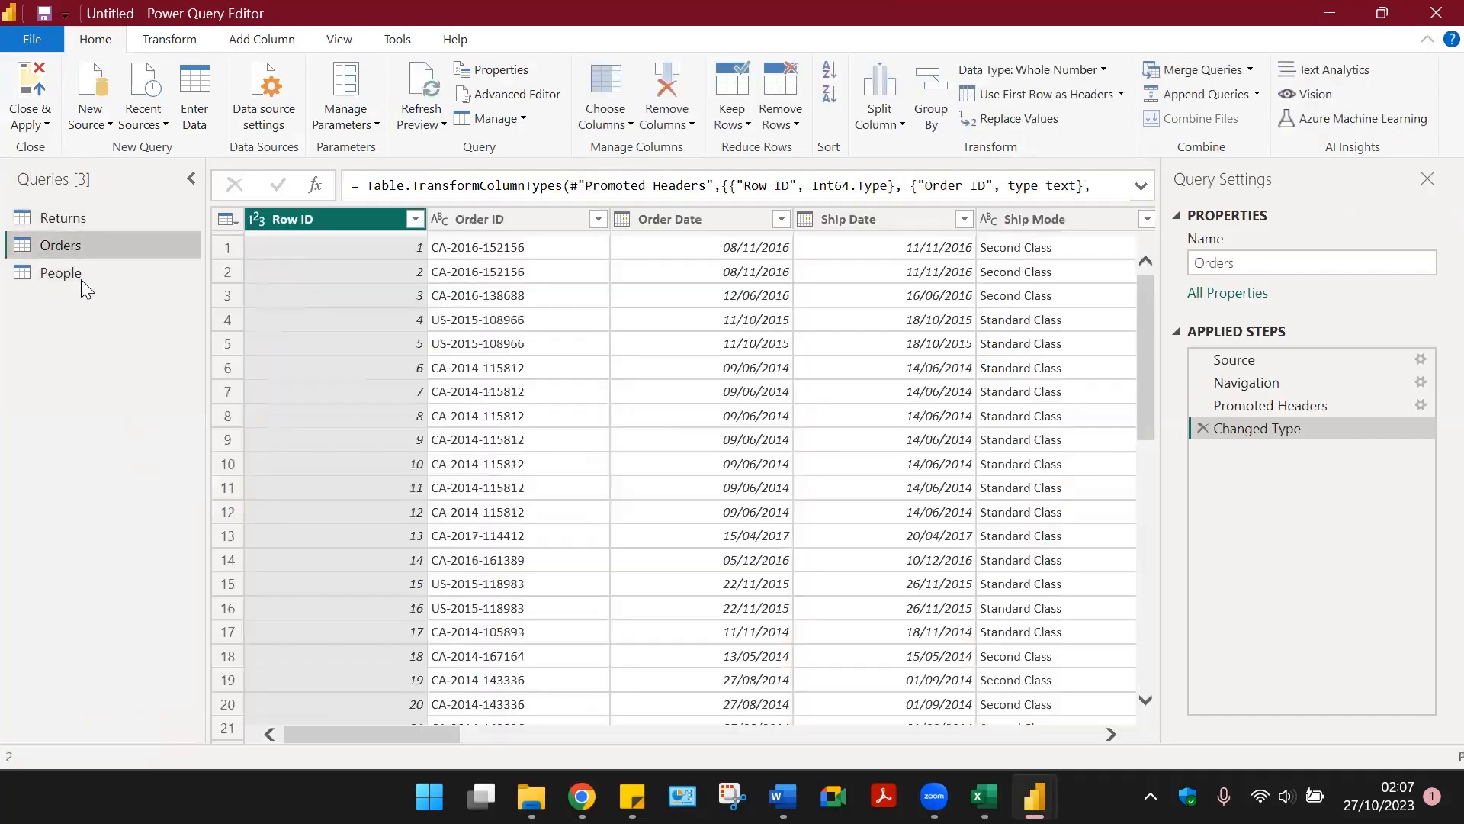
{"action": "left_click", "coordinate": [81, 277]}
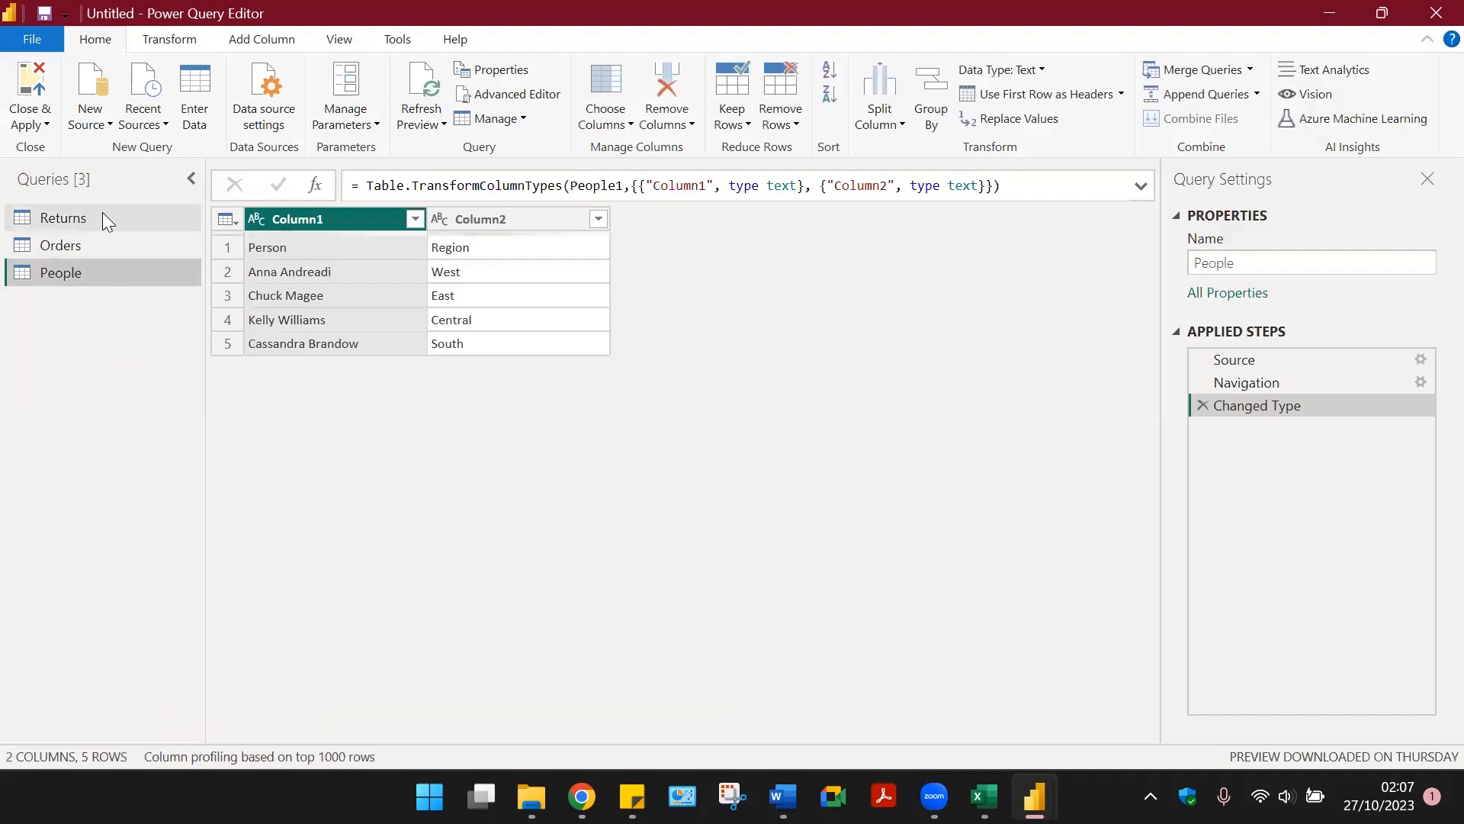
{"action": "left_click", "coordinate": [102, 218]}
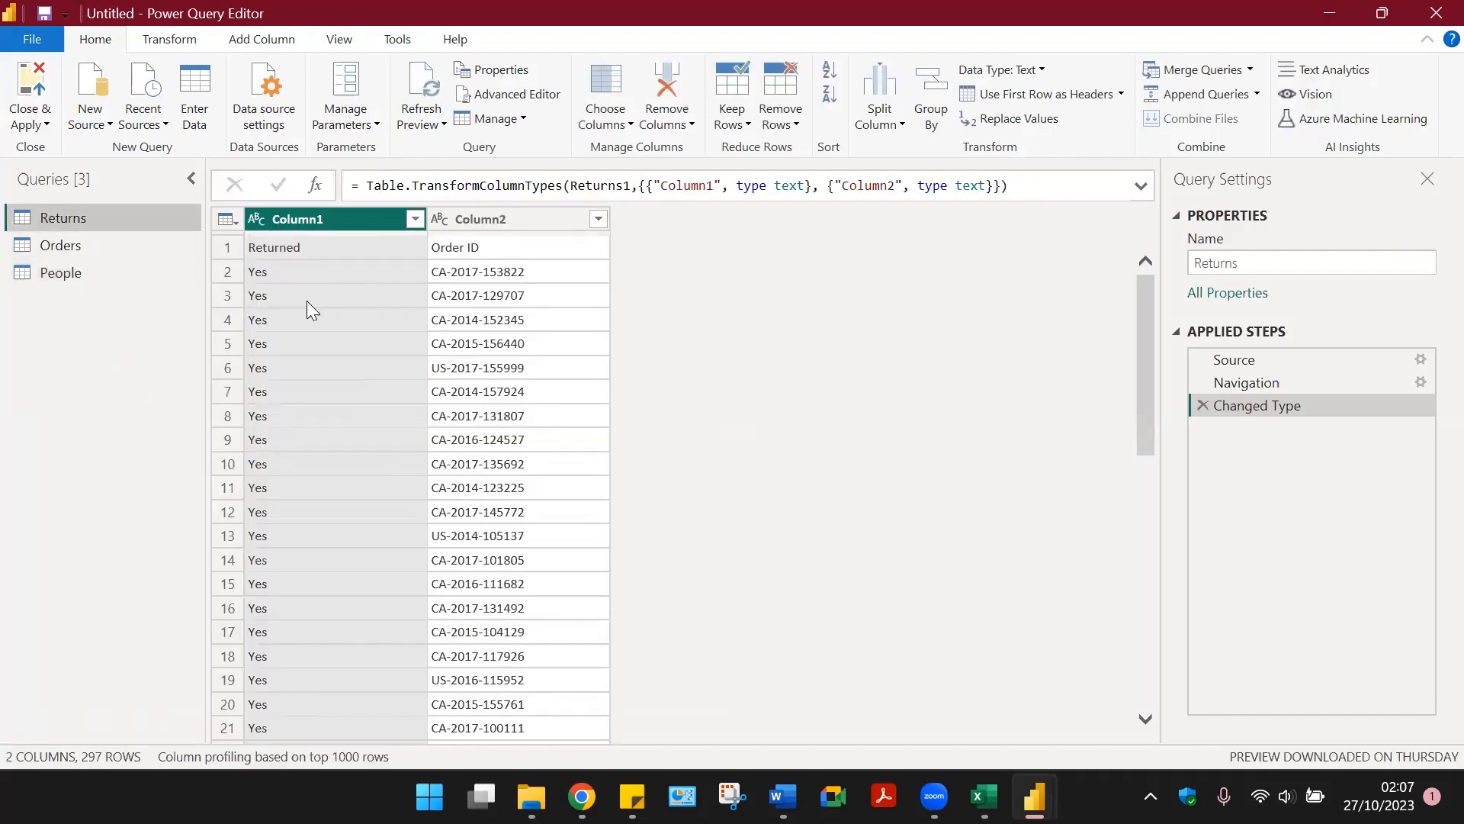
{"action": "left_click", "coordinate": [1271, 261]}
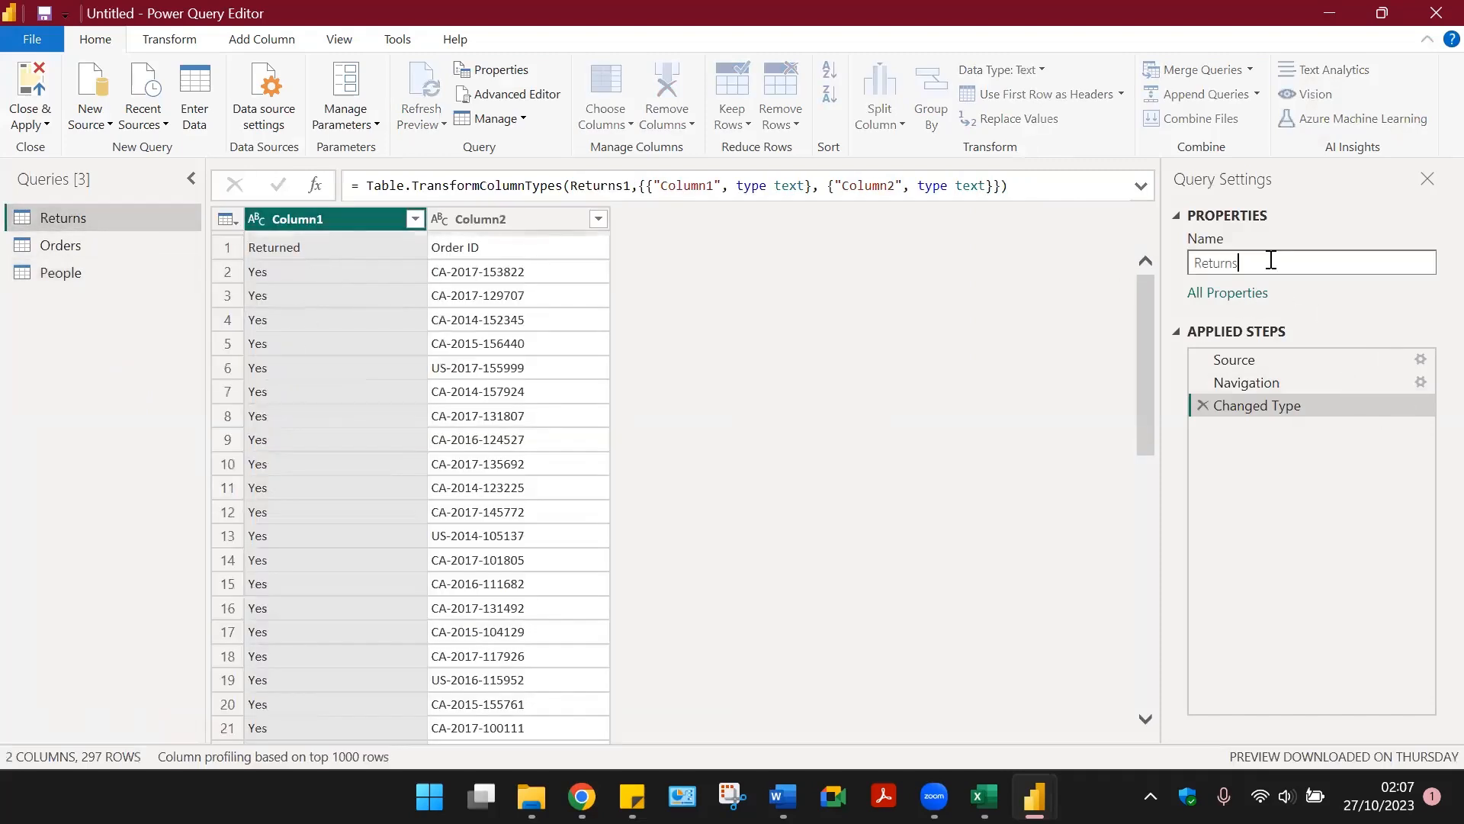
{"action": "left_click", "coordinate": [1211, 299]}
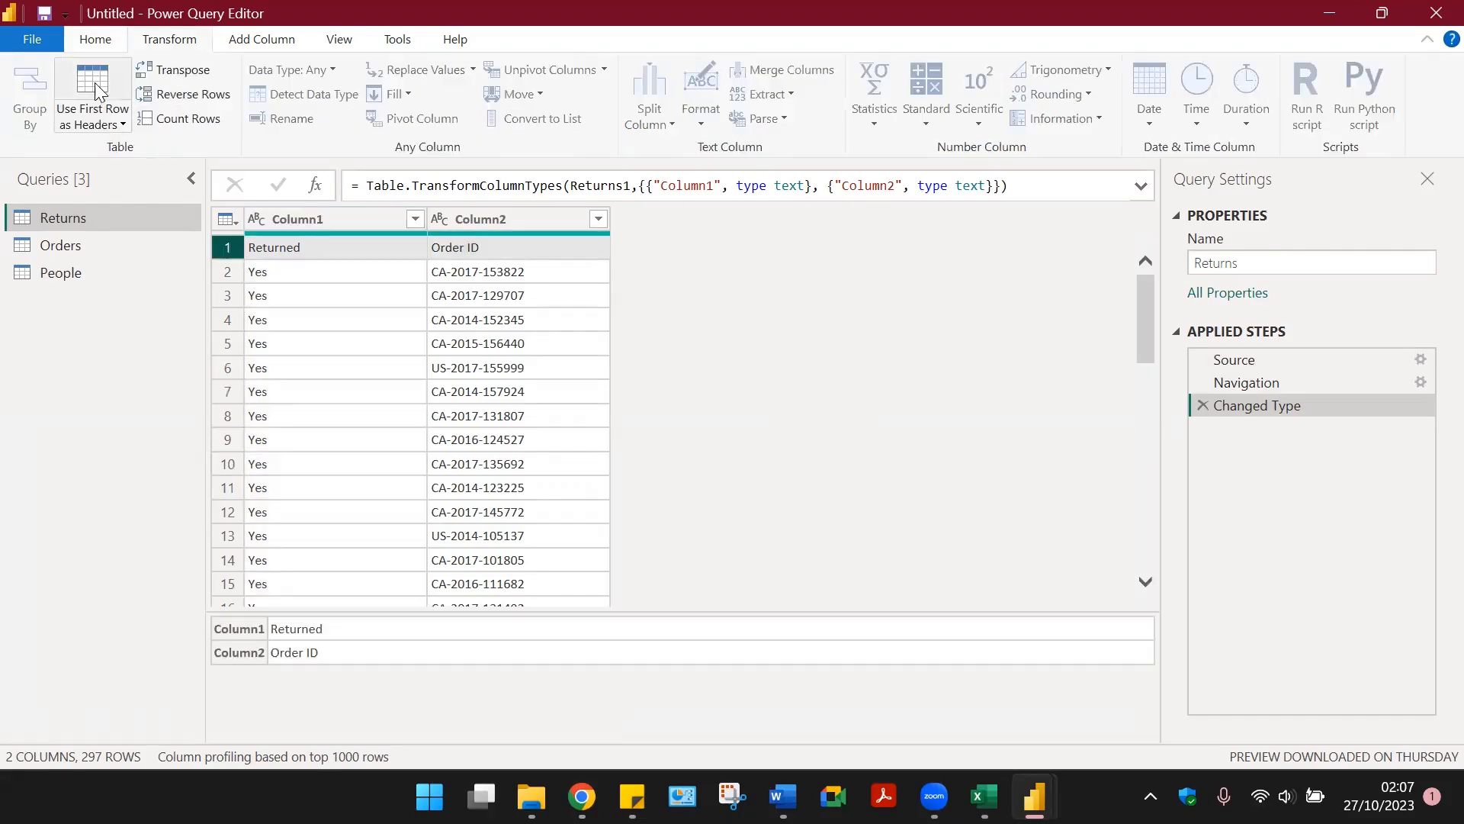
{"action": "left_click", "coordinate": [96, 40]}
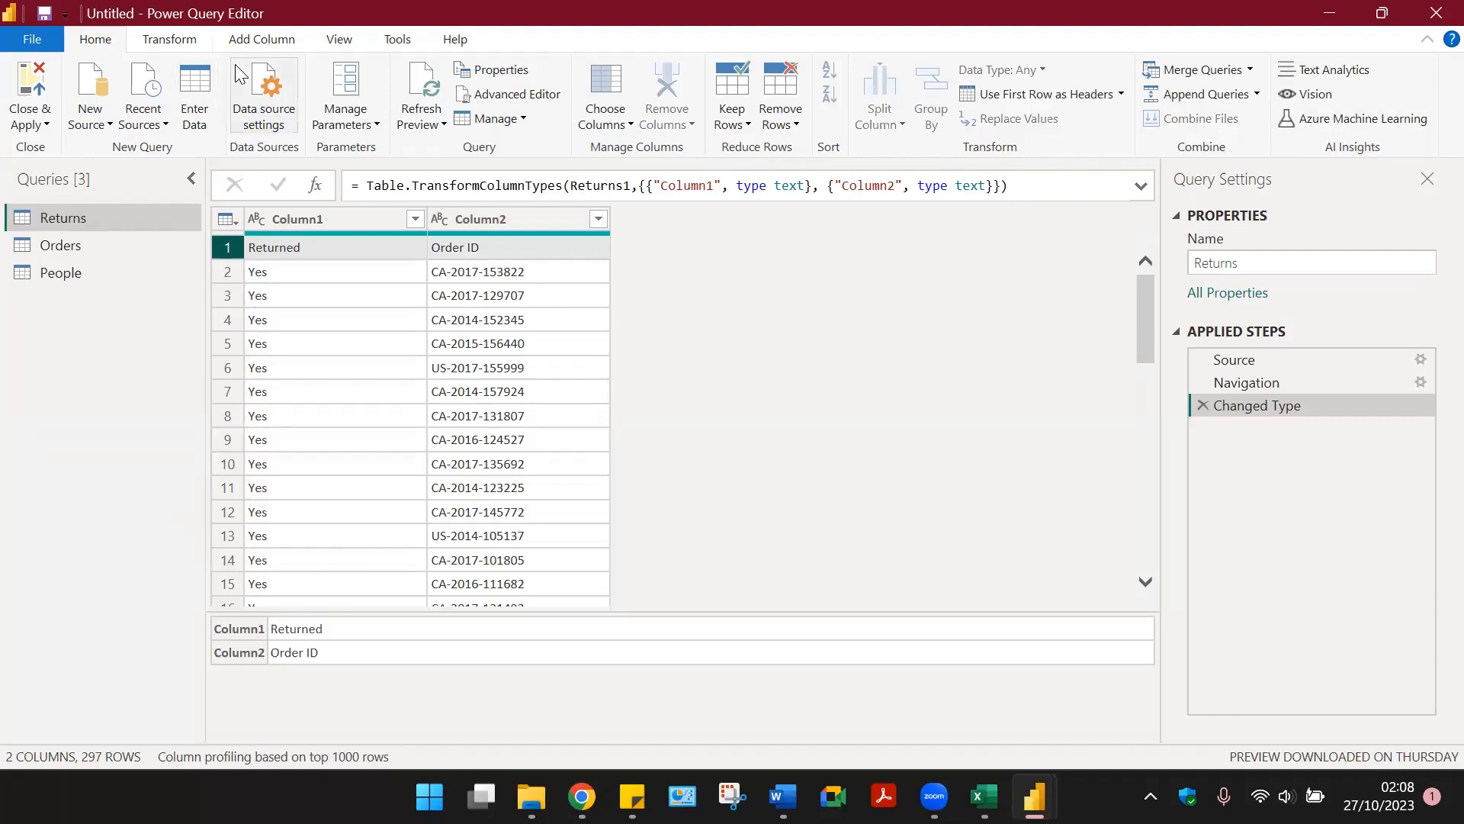
{"action": "left_click", "coordinate": [170, 39]}
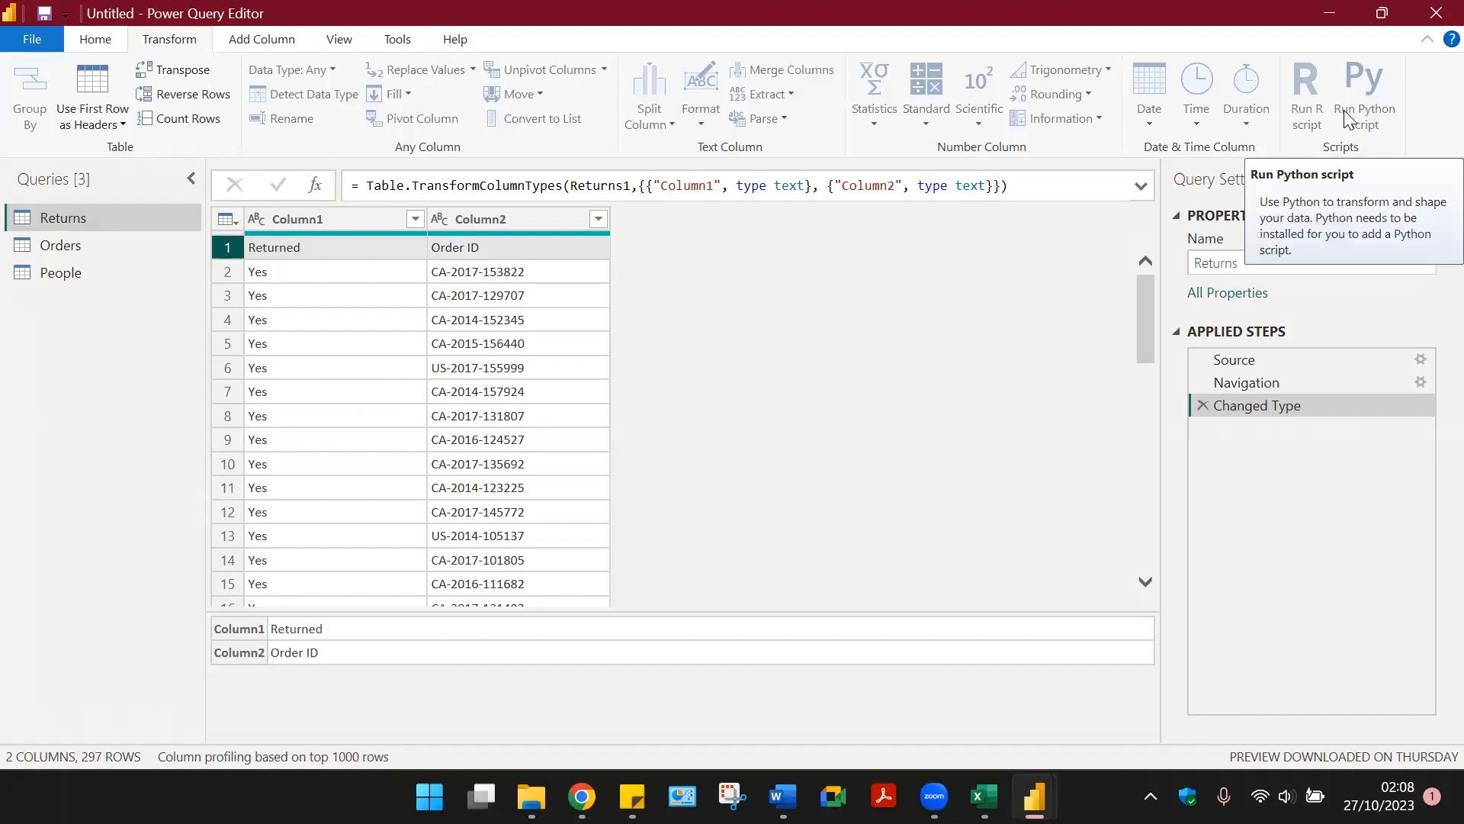
{"action": "left_click", "coordinate": [254, 47]}
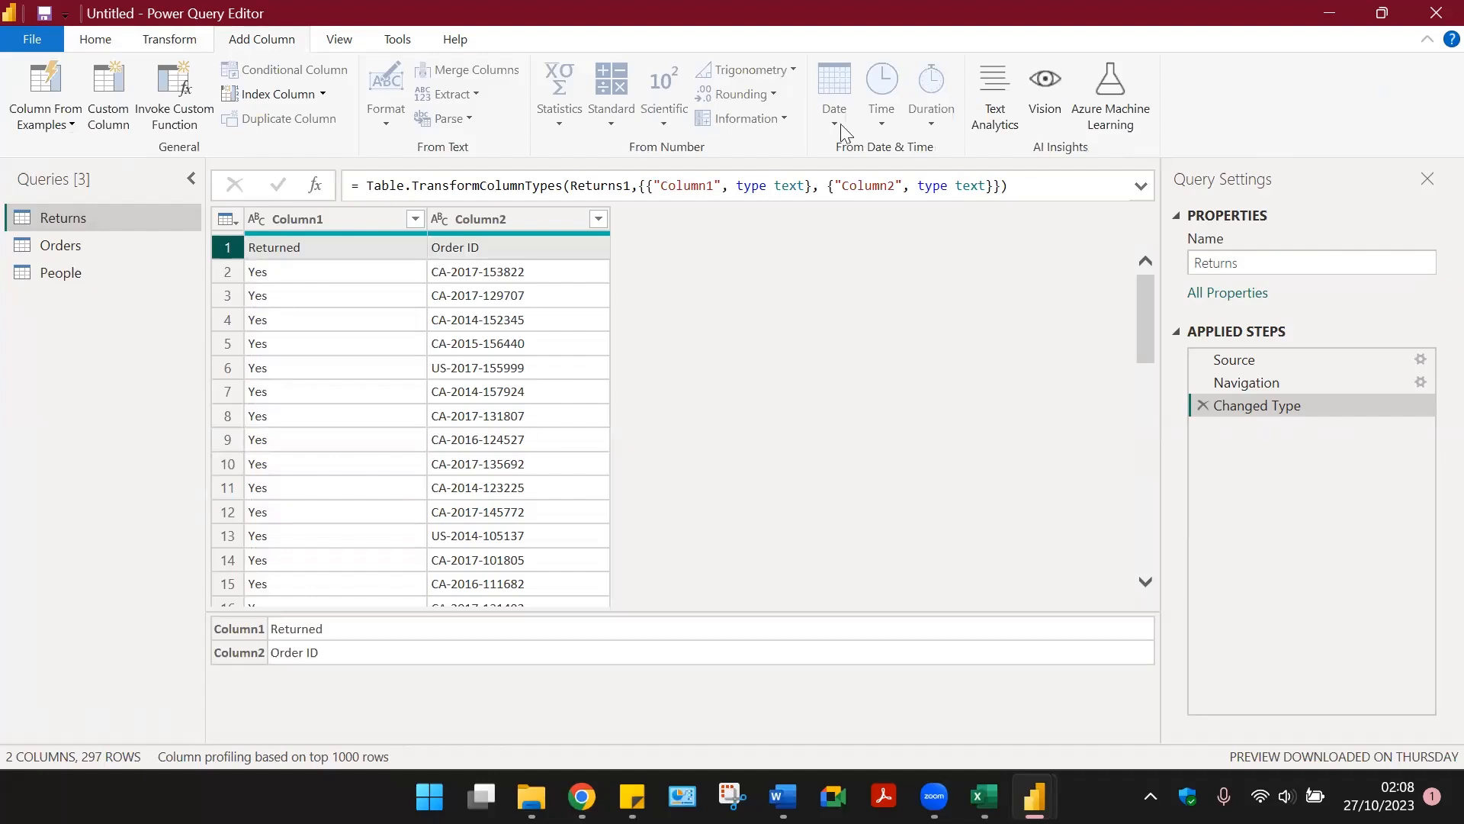
{"action": "left_click", "coordinate": [340, 43]}
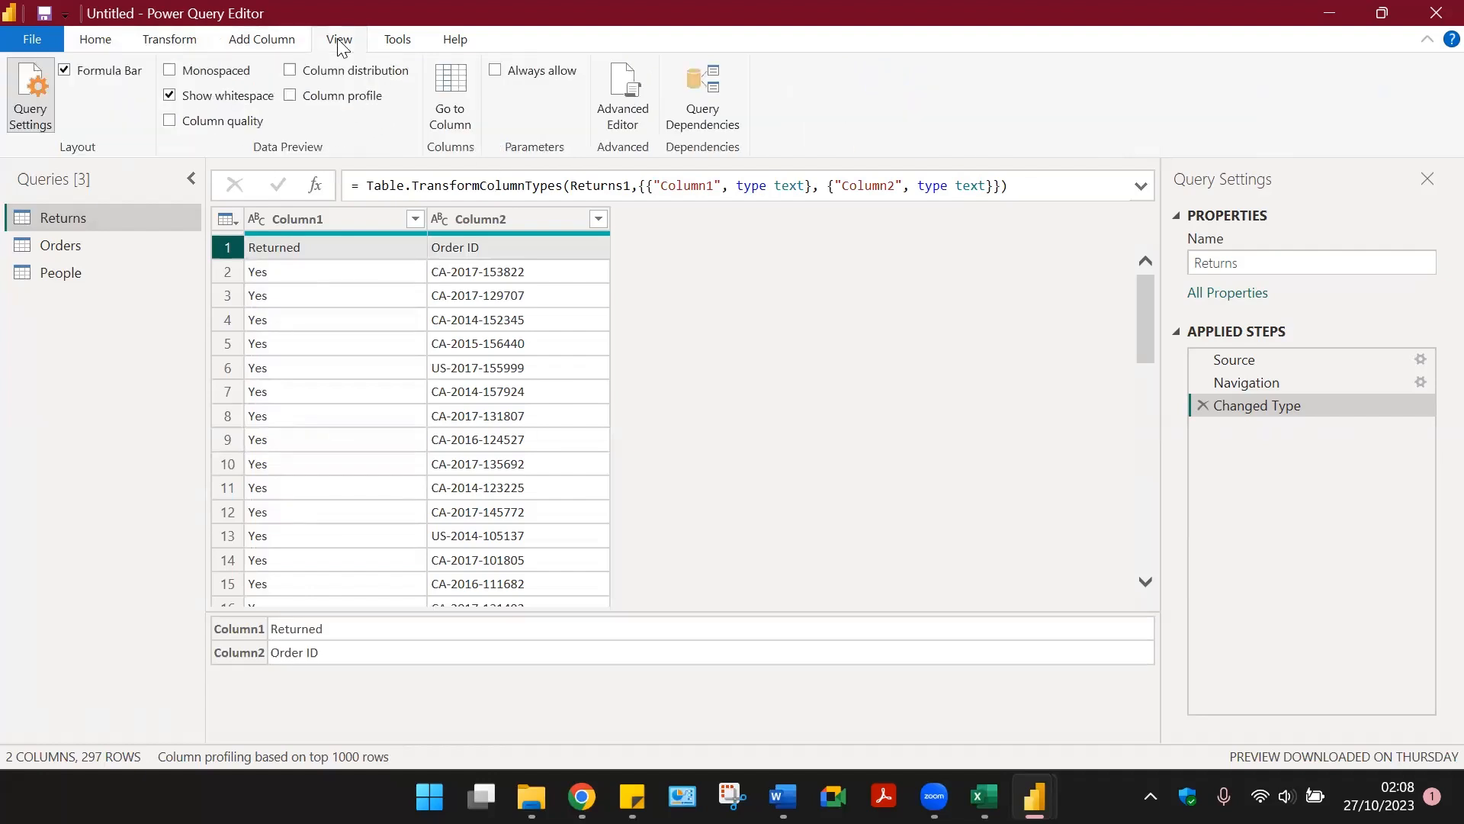
{"action": "left_click", "coordinate": [412, 47]}
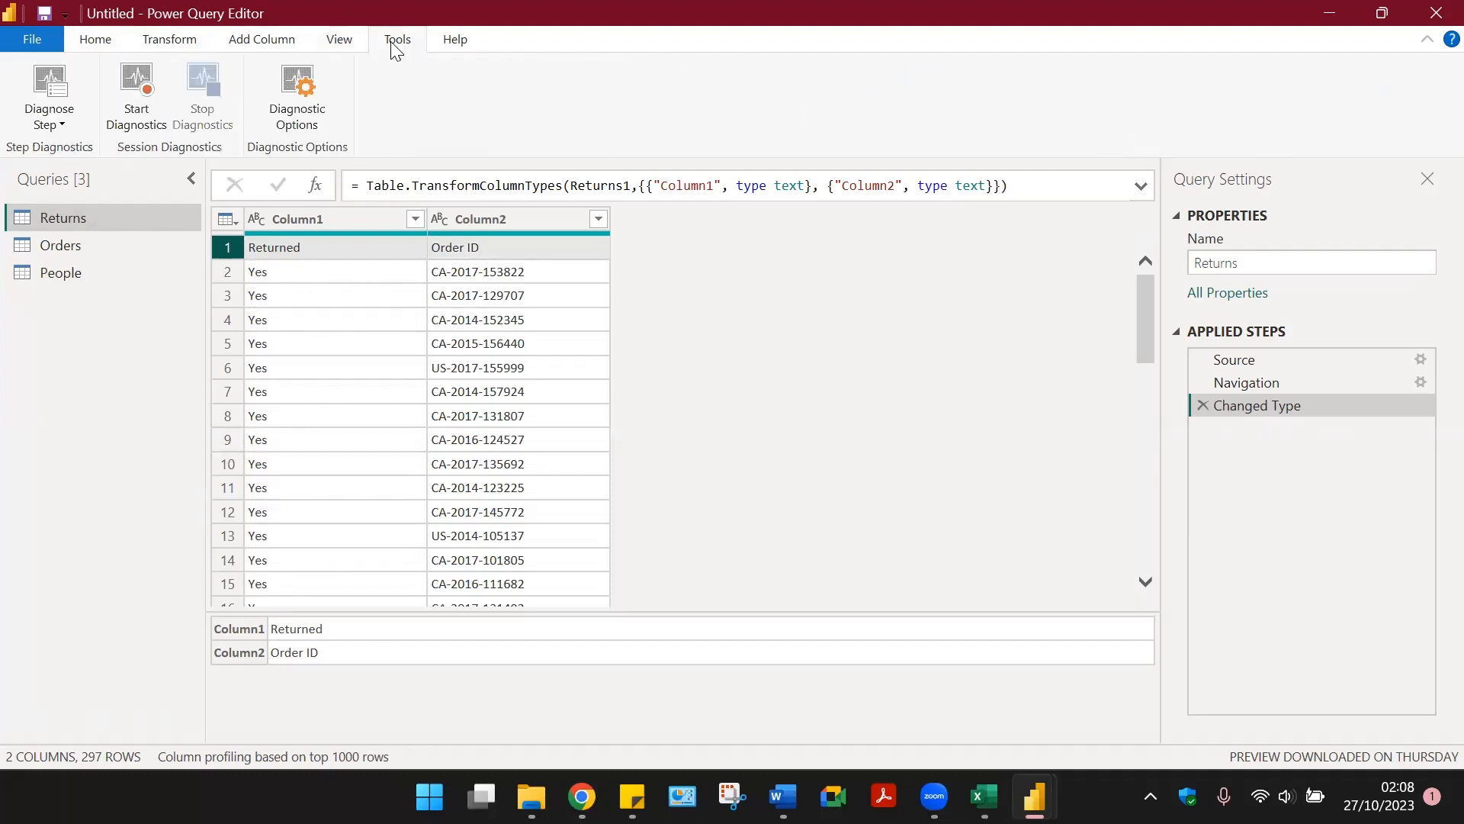
{"action": "left_click", "coordinate": [136, 44]}
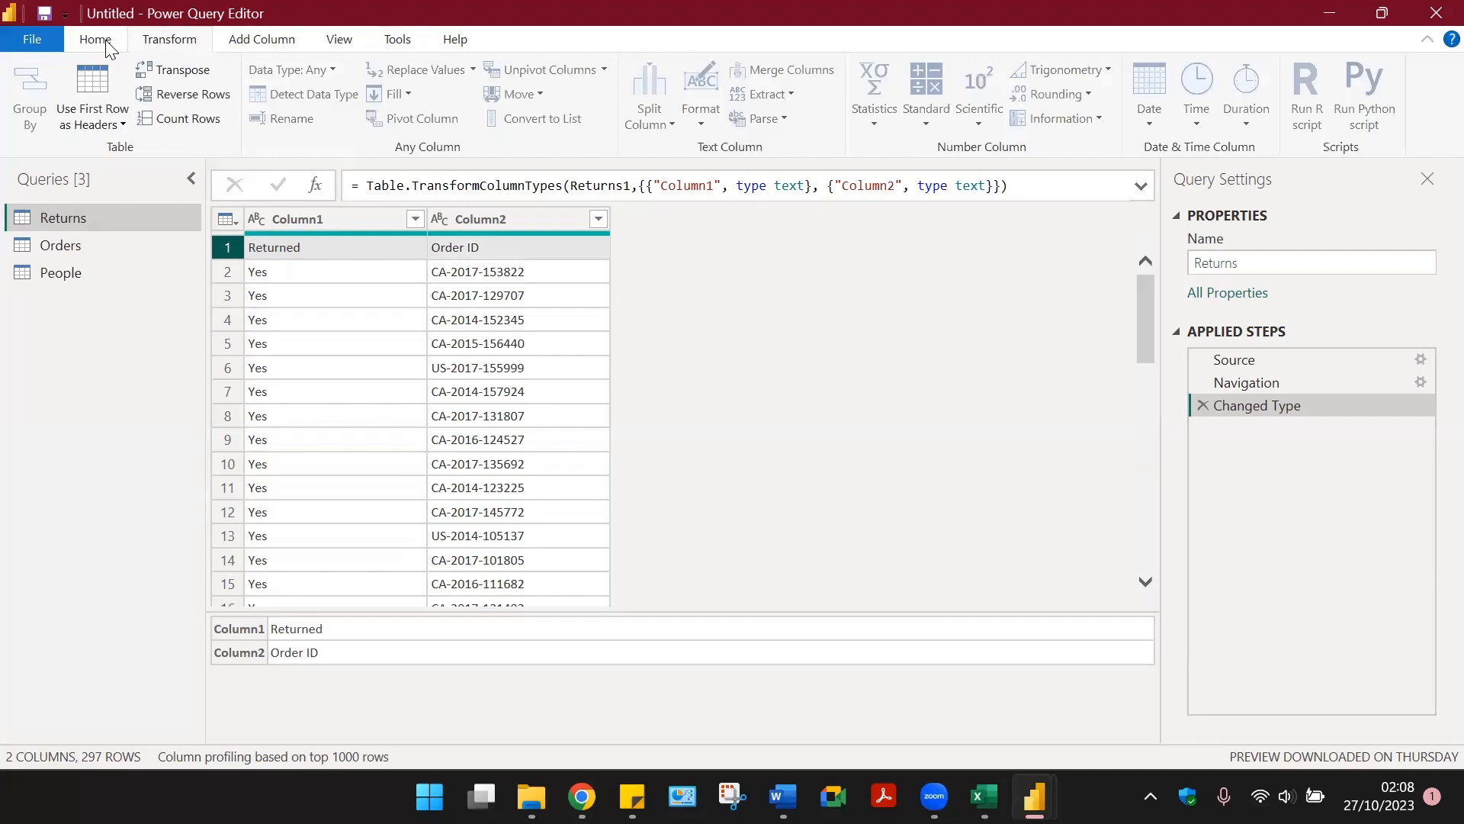
{"action": "left_click", "coordinate": [108, 46]}
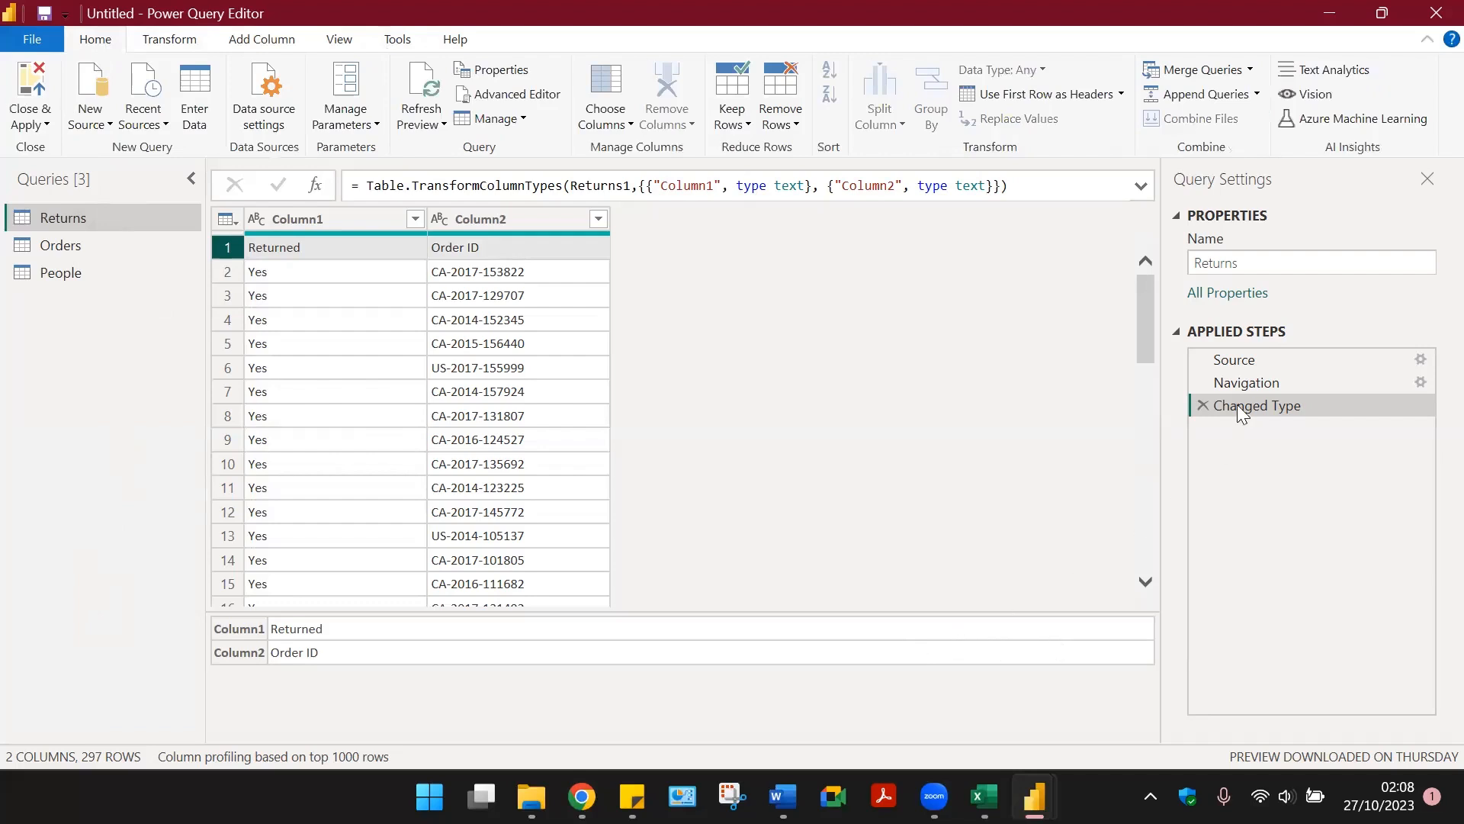
{"action": "left_click", "coordinate": [1283, 264]}
{"action": "left_click", "coordinate": [1283, 264]}
- Promote the first row of the Returns query to column headers
{"action": "left_click", "coordinate": [169, 39]}
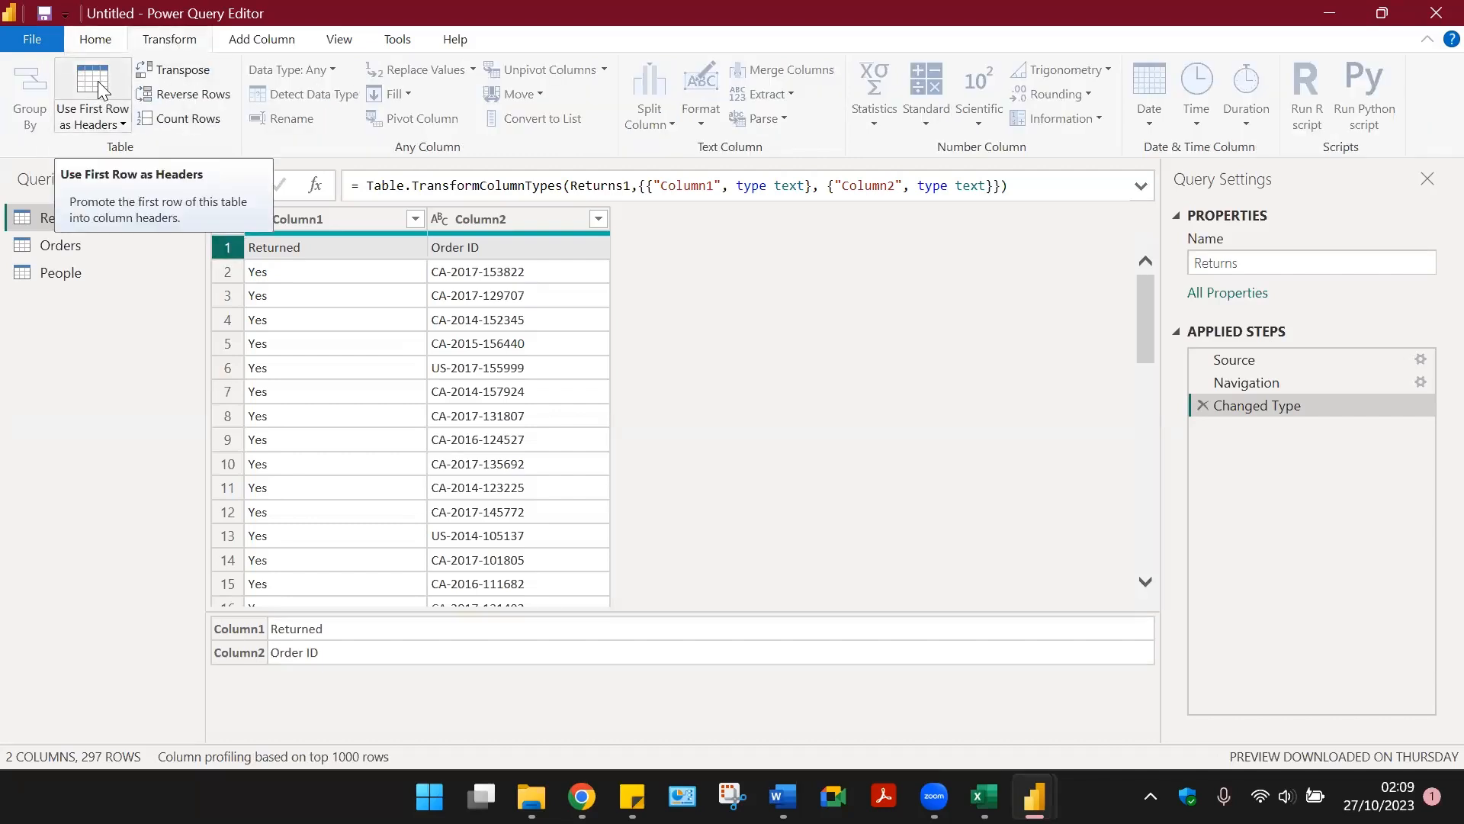
{"action": "left_click", "coordinate": [102, 90]}
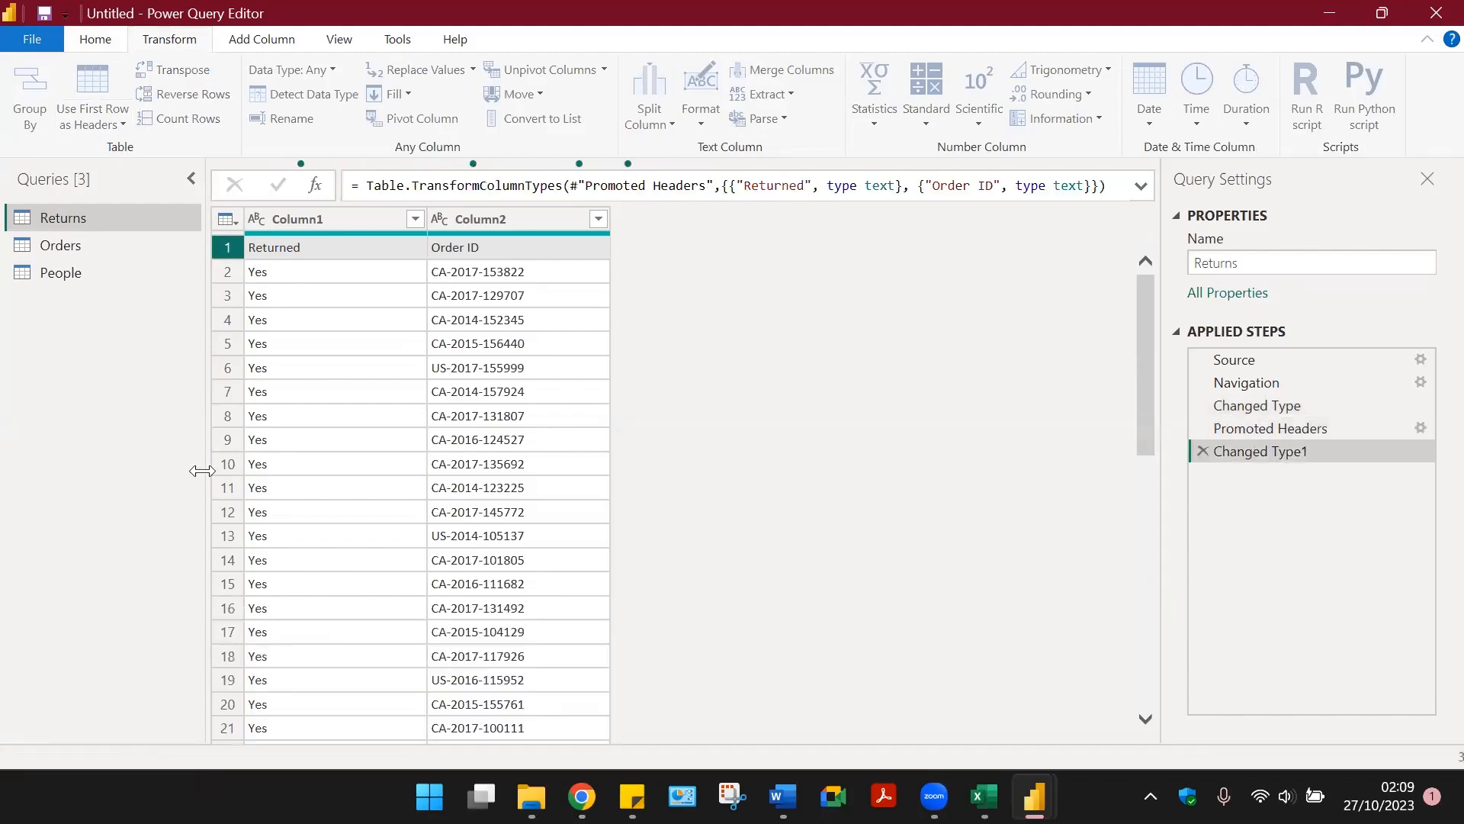
{"action": "left_click", "coordinate": [315, 223]}
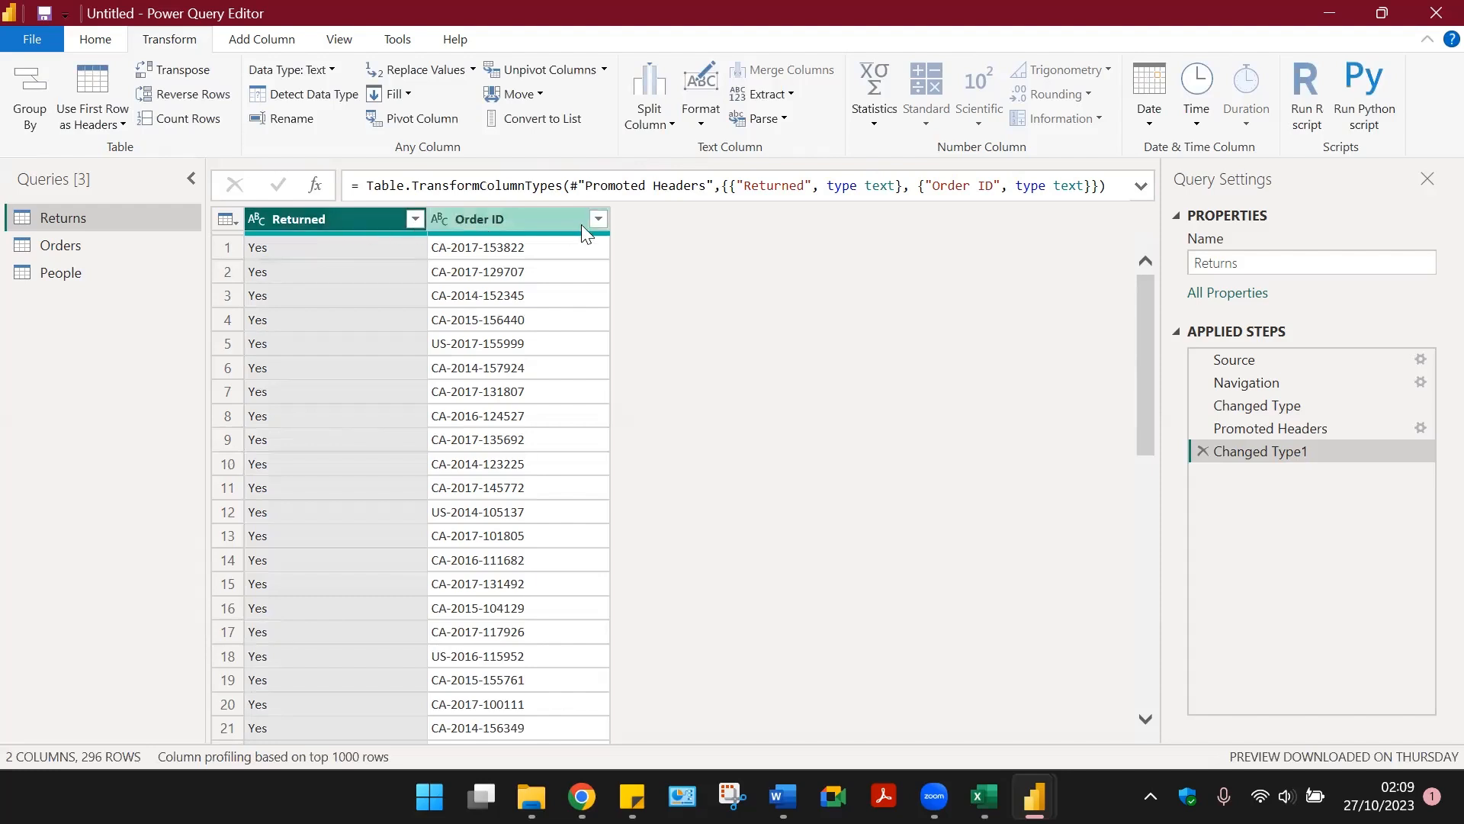
{"action": "left_click", "coordinate": [444, 220]}
{"action": "left_click", "coordinate": [353, 221]}
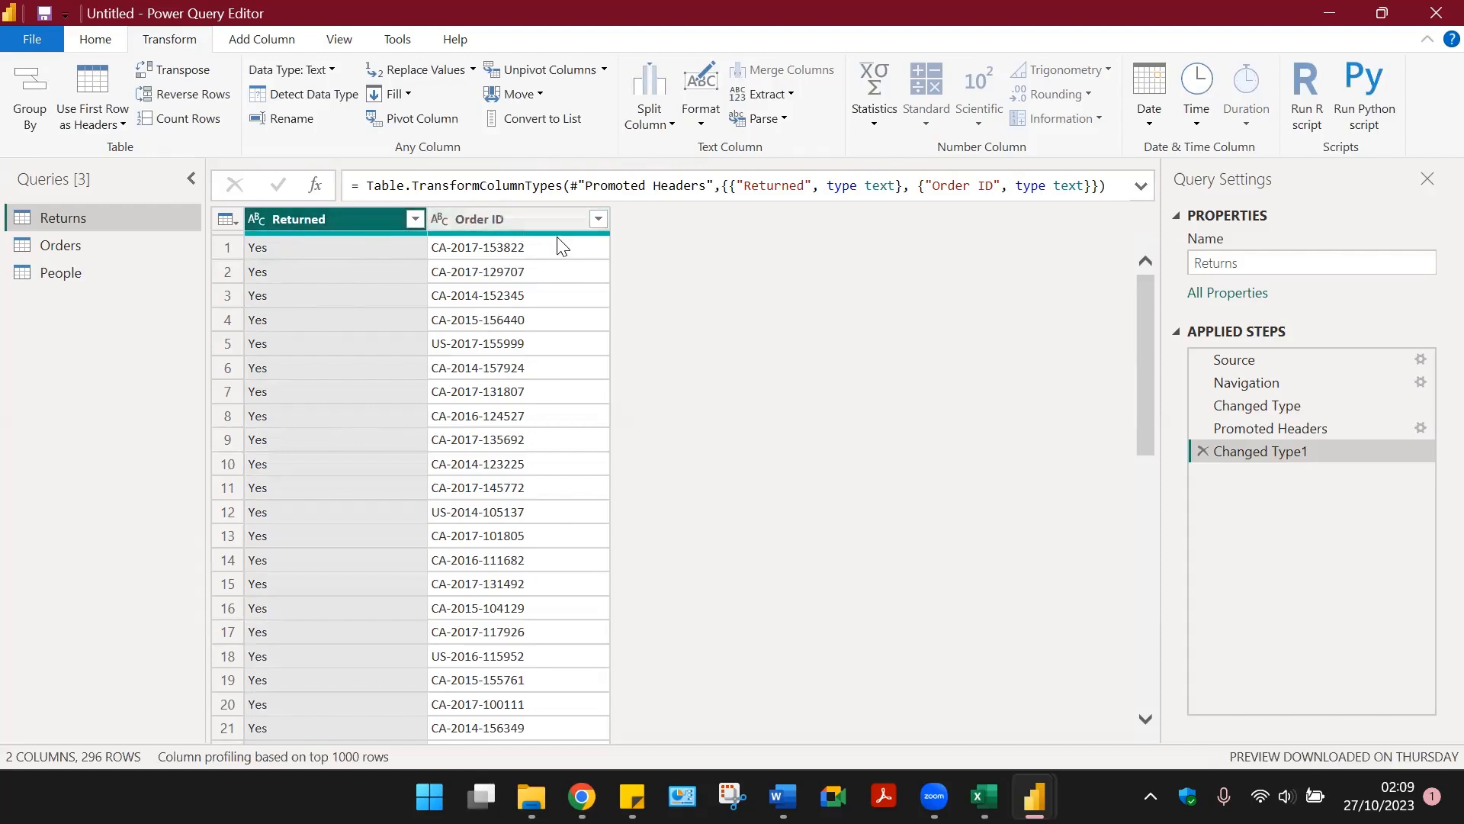
- Look over the Returns rows and check the data types of the Returned and Order ID columns
{"action": "scroll", "coordinate": [490, 492], "scroll_direction": "down", "scroll_amount": 4}
{"action": "scroll", "coordinate": [318, 275], "scroll_direction": "up", "scroll_amount": 4}
{"action": "left_click", "coordinate": [254, 218]}
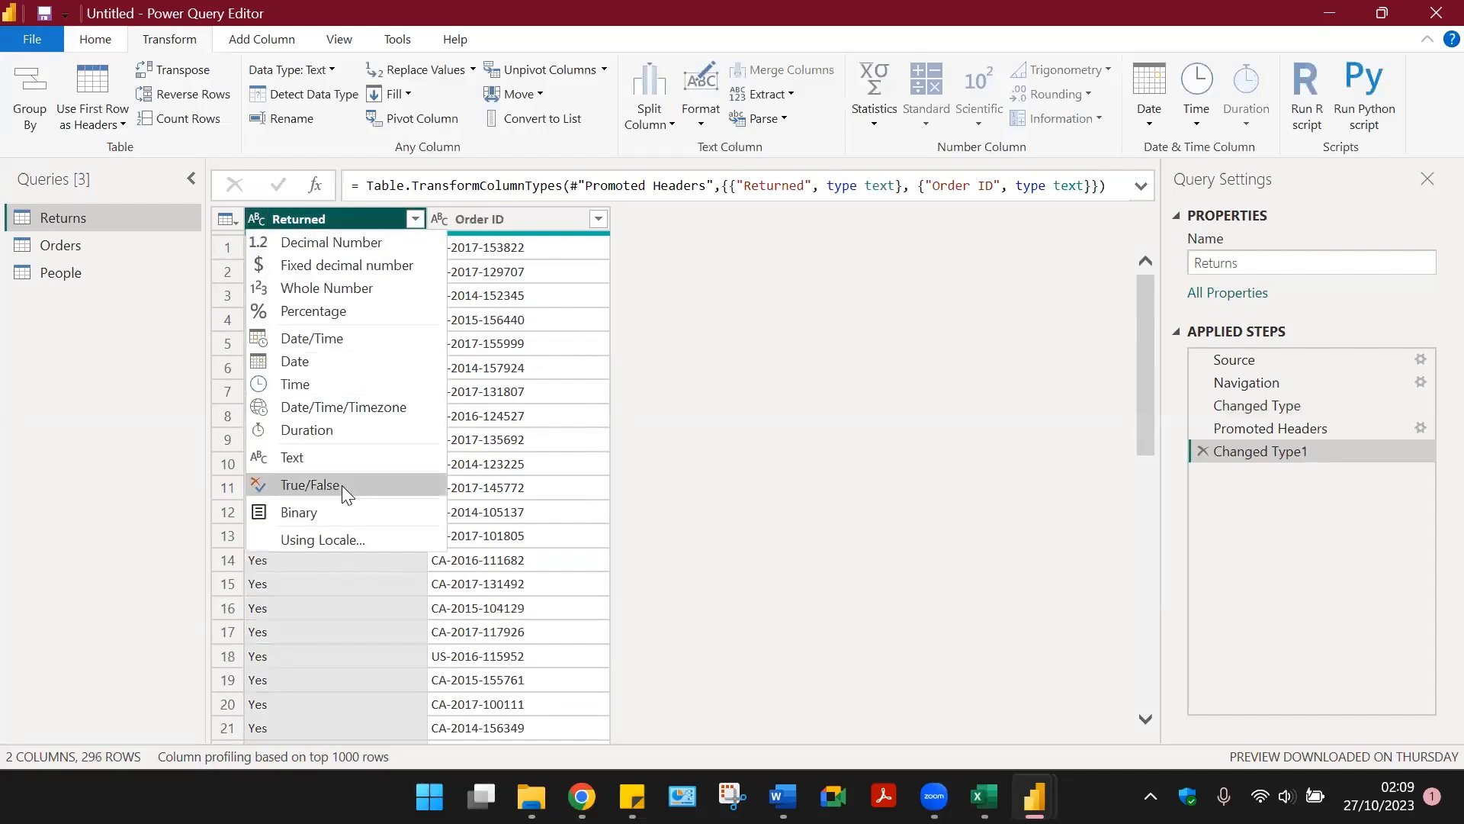
{"action": "left_click", "coordinate": [437, 219]}
{"action": "left_click", "coordinate": [437, 216]}
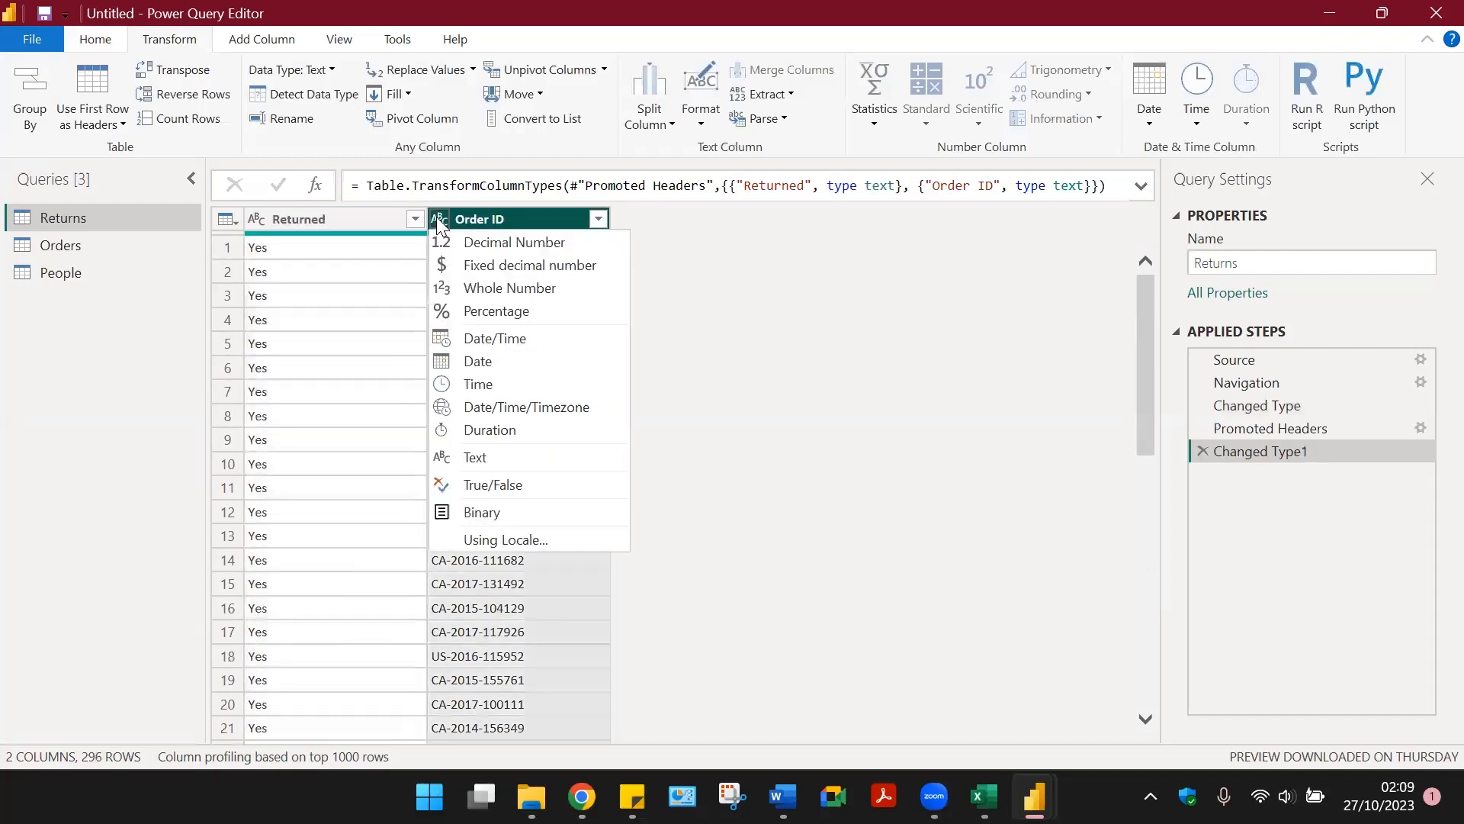
{"action": "left_click", "coordinate": [744, 310]}
- Promote the first row of the People query to column headers after checking the headers in Orders
{"action": "left_click", "coordinate": [58, 246]}
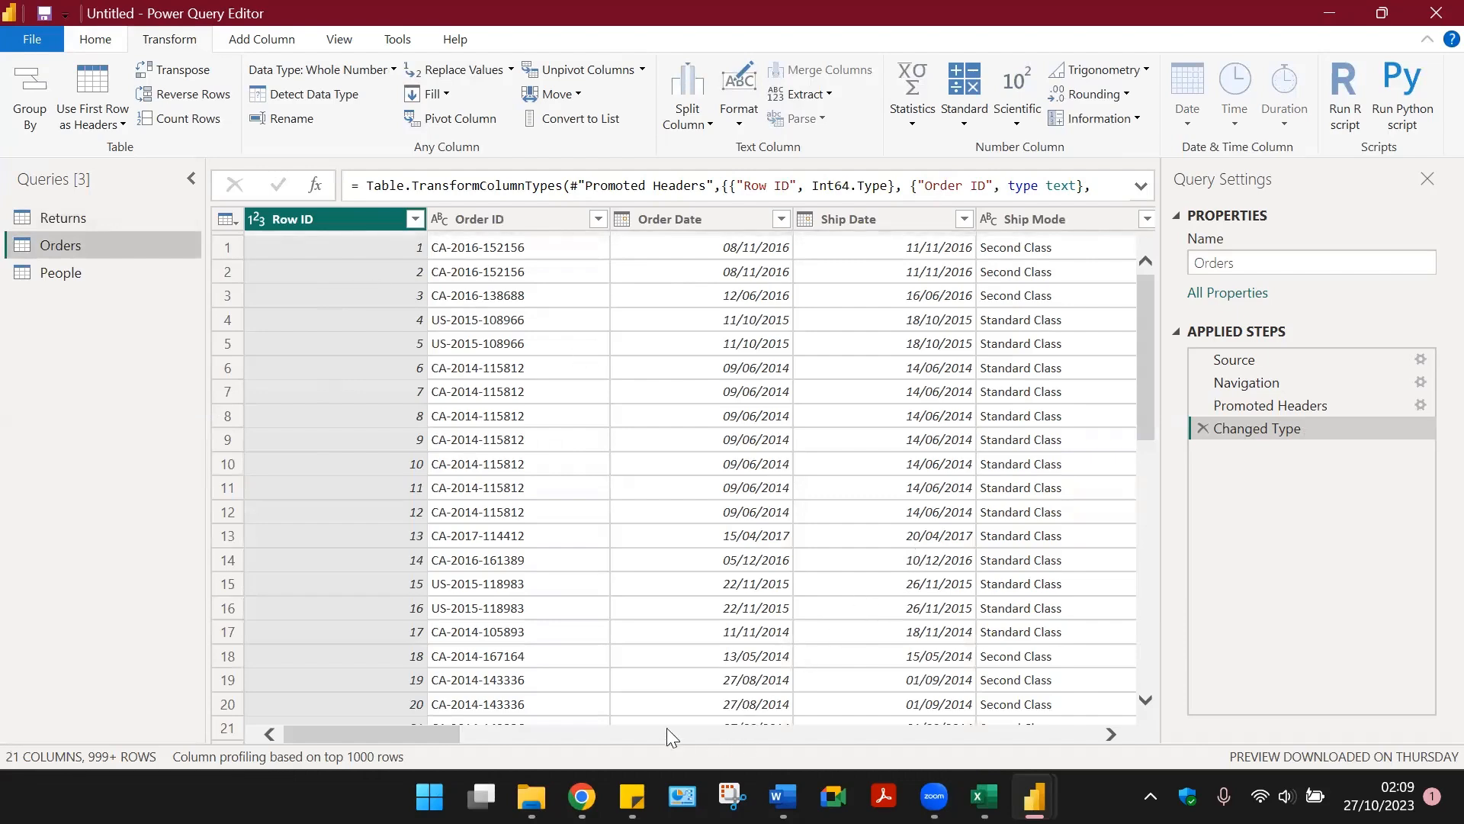
{"action": "left_click_drag", "start_coordinate": [404, 730], "coordinate": [302, 726]}
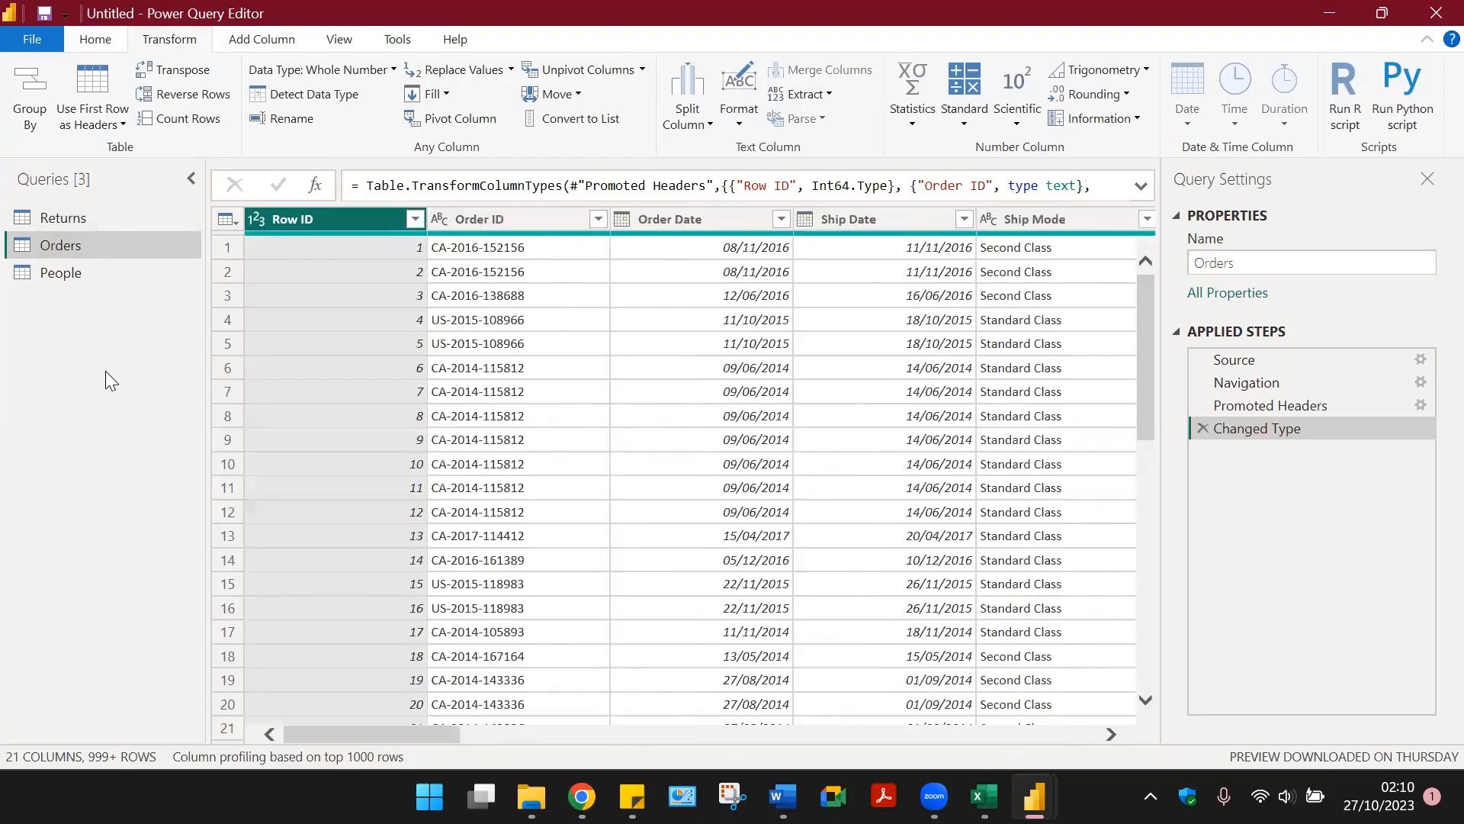
{"action": "left_click", "coordinate": [79, 272]}
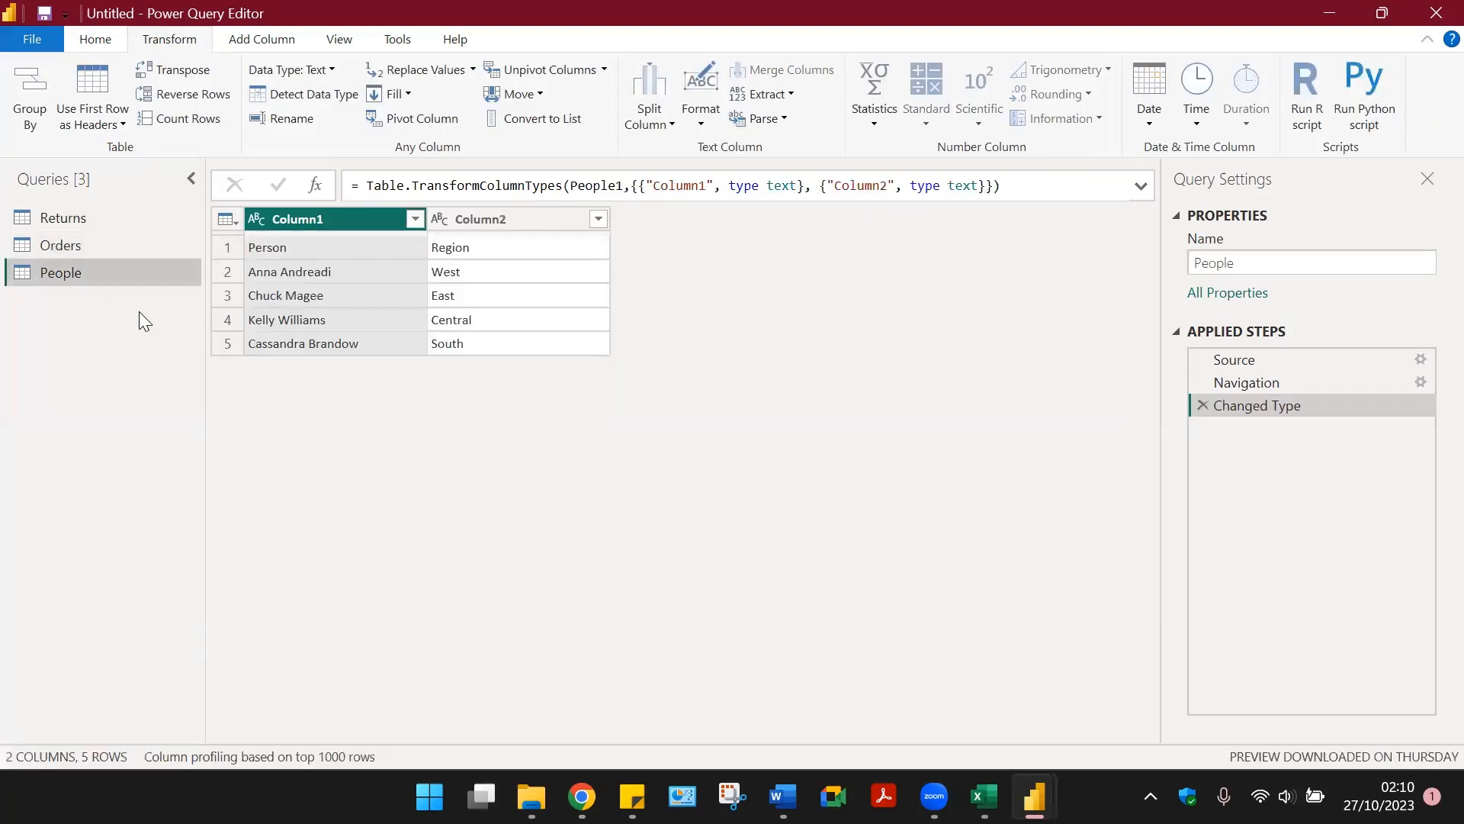
{"action": "left_click", "coordinate": [98, 83]}
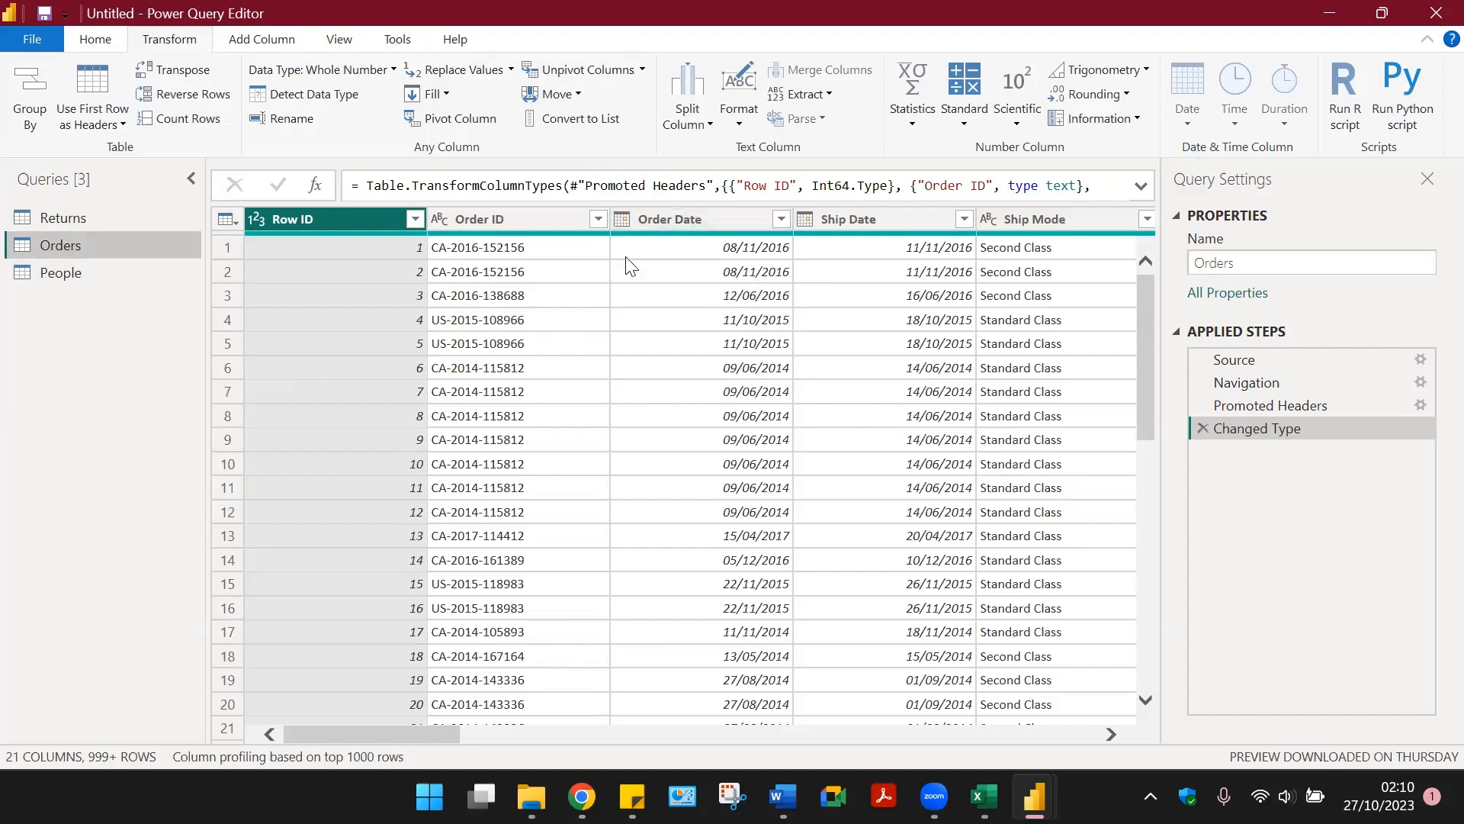
- Check the data types of the Order Date and Ship Date columns and of the text columns through State in Orders
{"action": "left_click", "coordinate": [626, 219]}
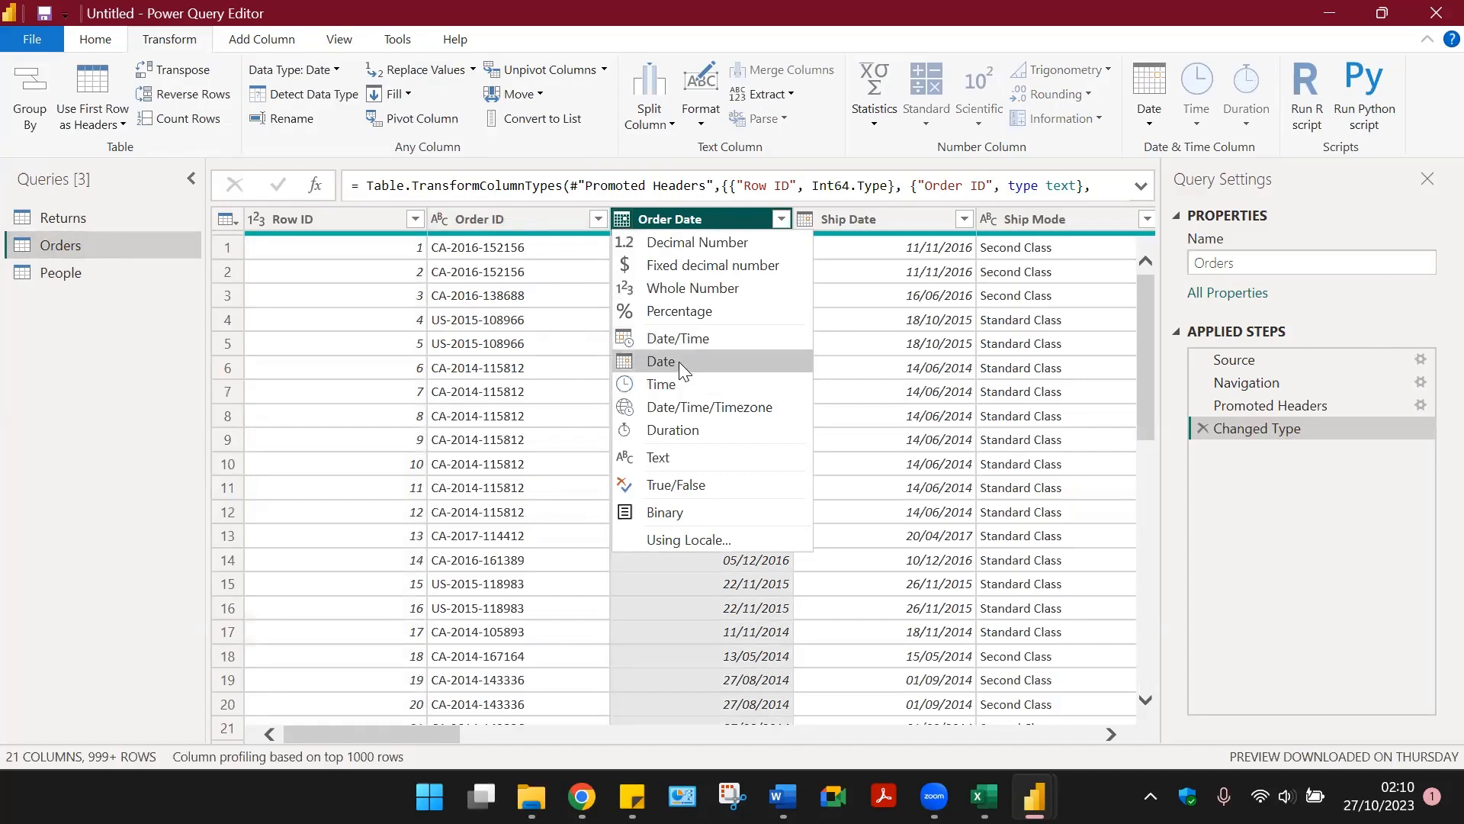
{"action": "left_click", "coordinate": [867, 369]}
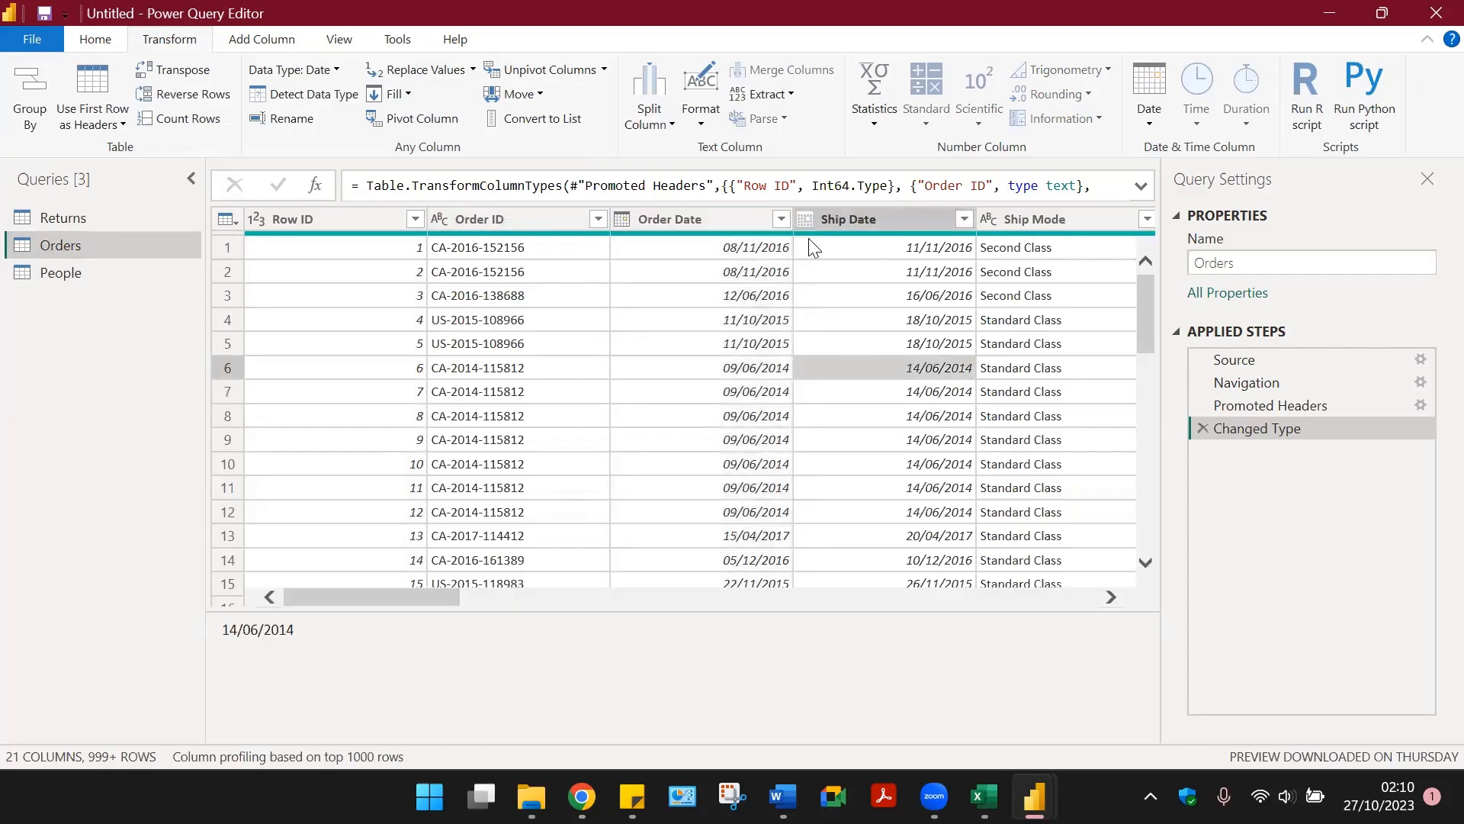
{"action": "left_click", "coordinate": [806, 219]}
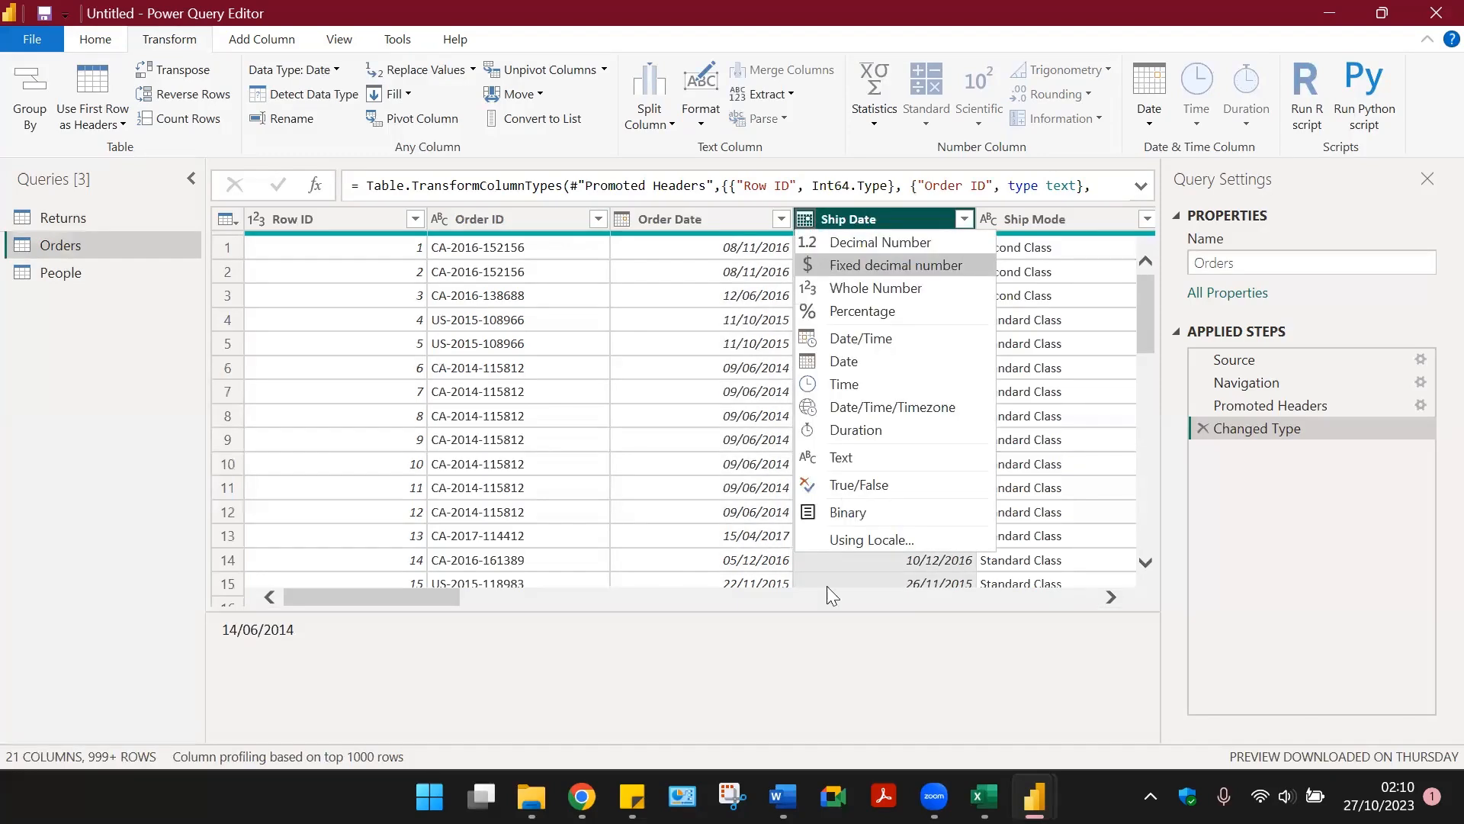
{"action": "left_click", "coordinate": [787, 739]}
{"action": "left_click", "coordinate": [787, 737]}
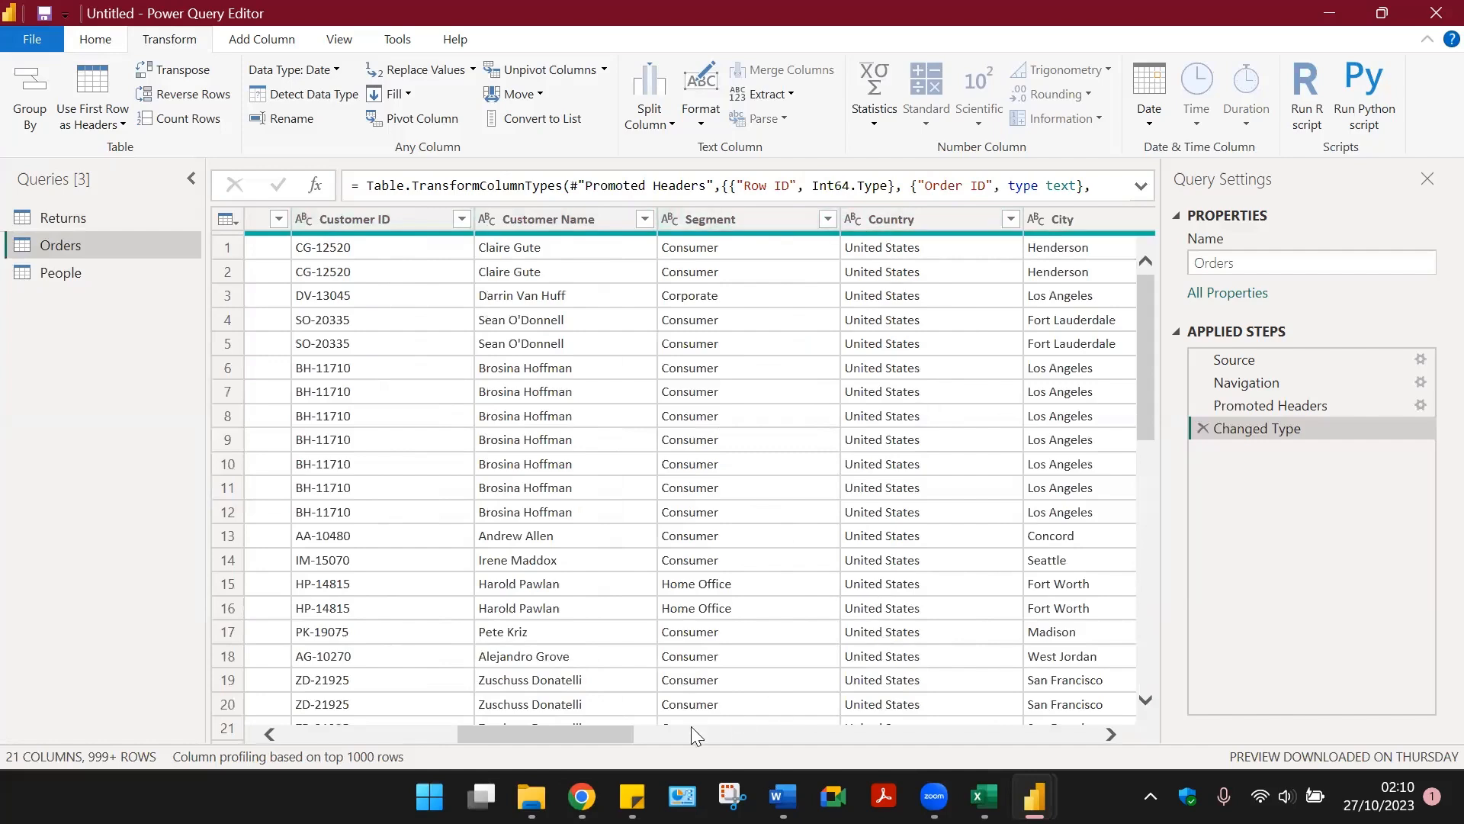
{"action": "left_click_drag", "start_coordinate": [631, 726], "coordinate": [677, 726]}
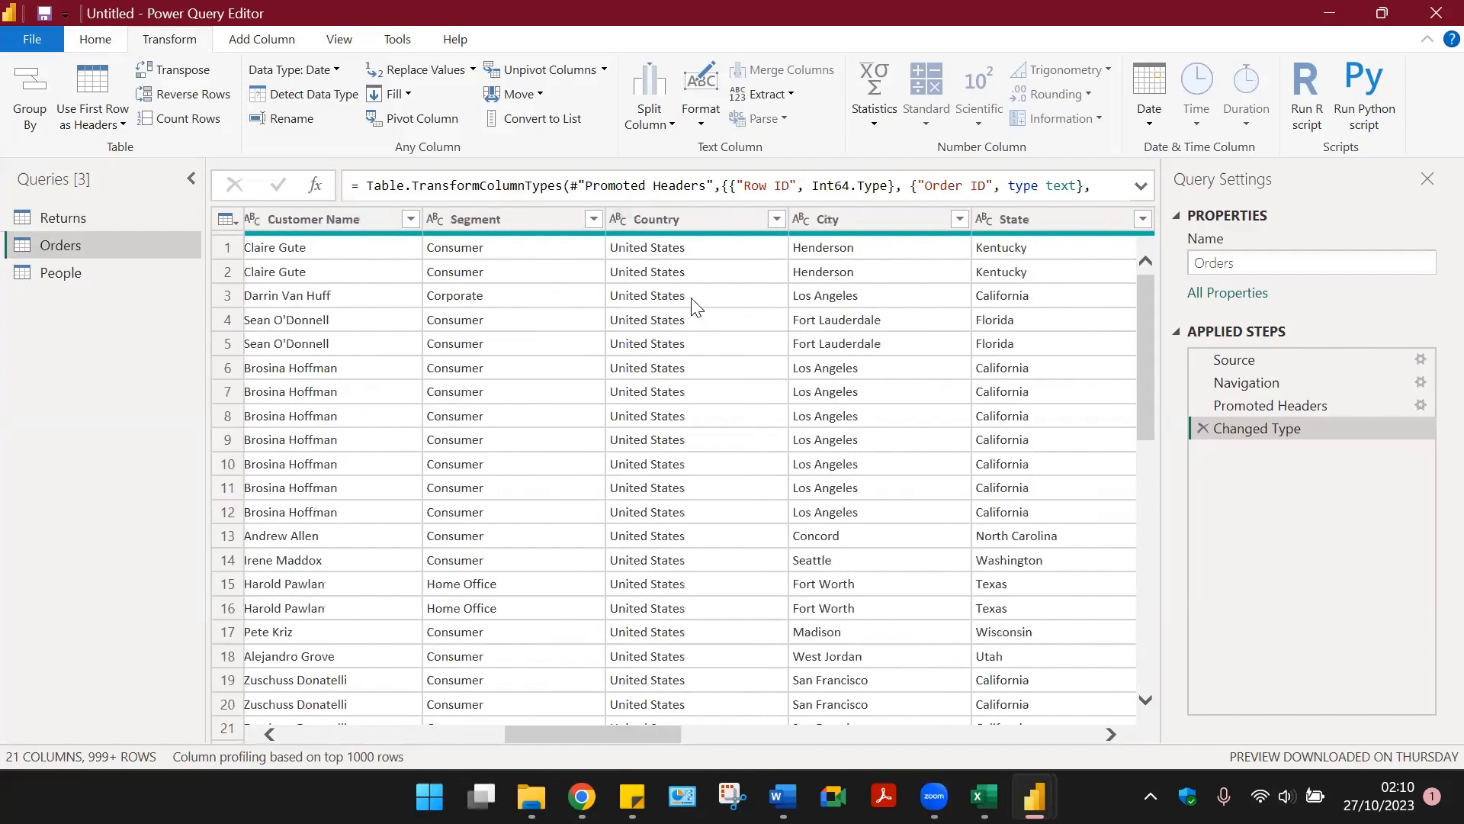
{"action": "left_click", "coordinate": [618, 218]}
{"action": "left_click", "coordinate": [1038, 213]}
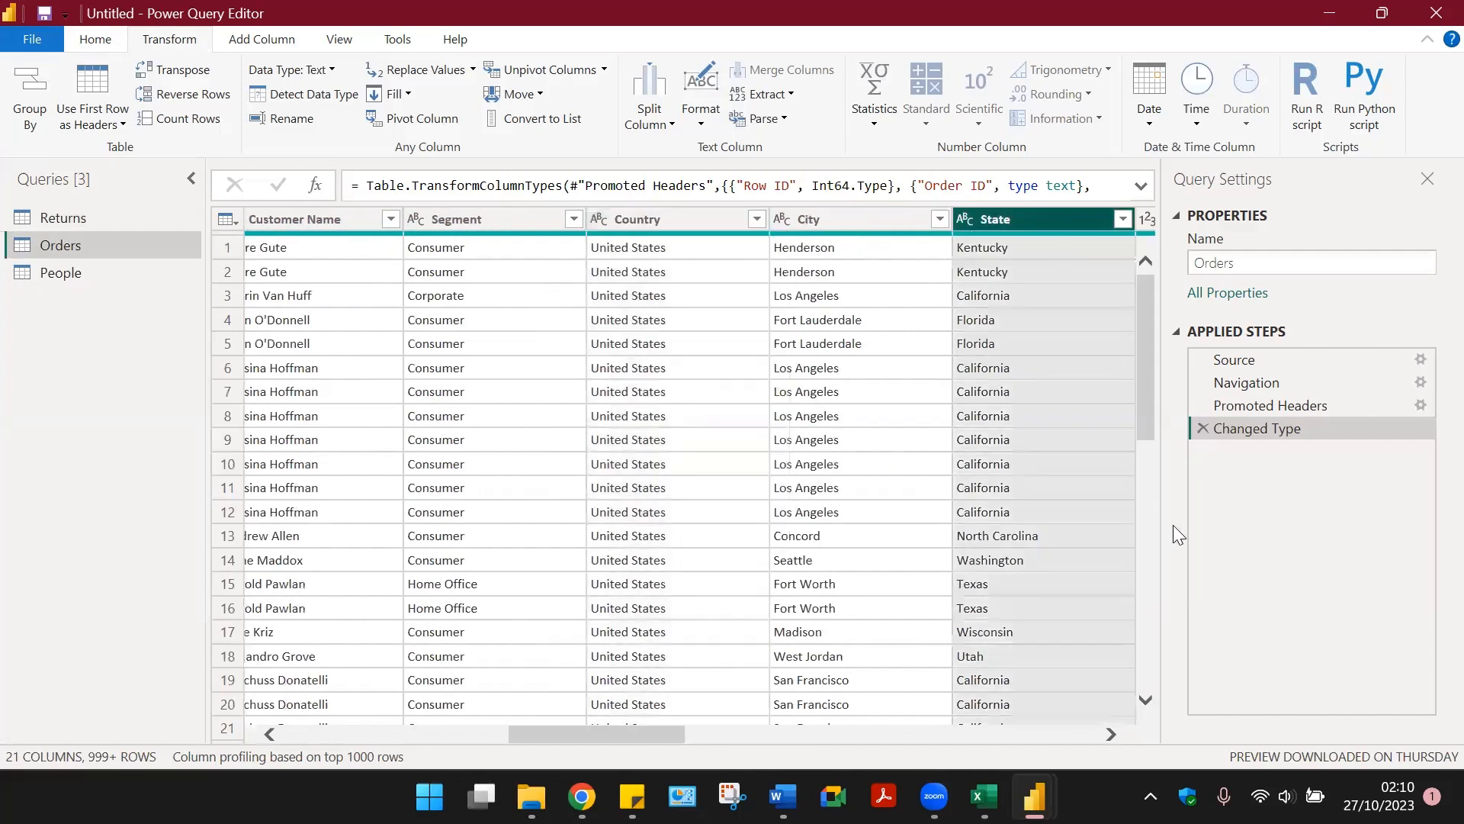
- Change the data type of the Sales column in Orders to Fixed decimal number
{"action": "left_click_drag", "start_coordinate": [1110, 732], "coordinate": [1110, 732]}
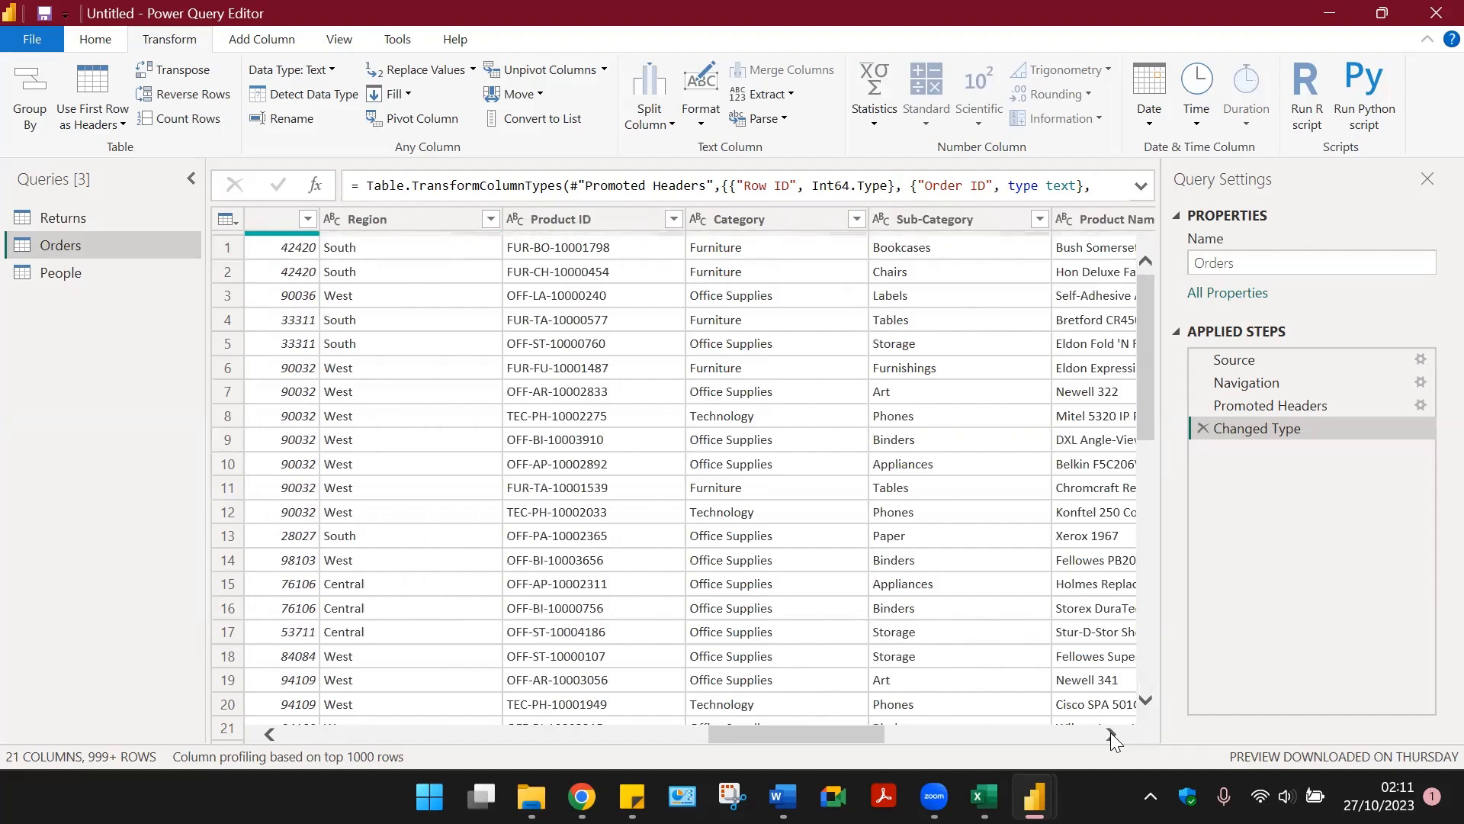
{"action": "left_click", "coordinate": [1110, 732]}
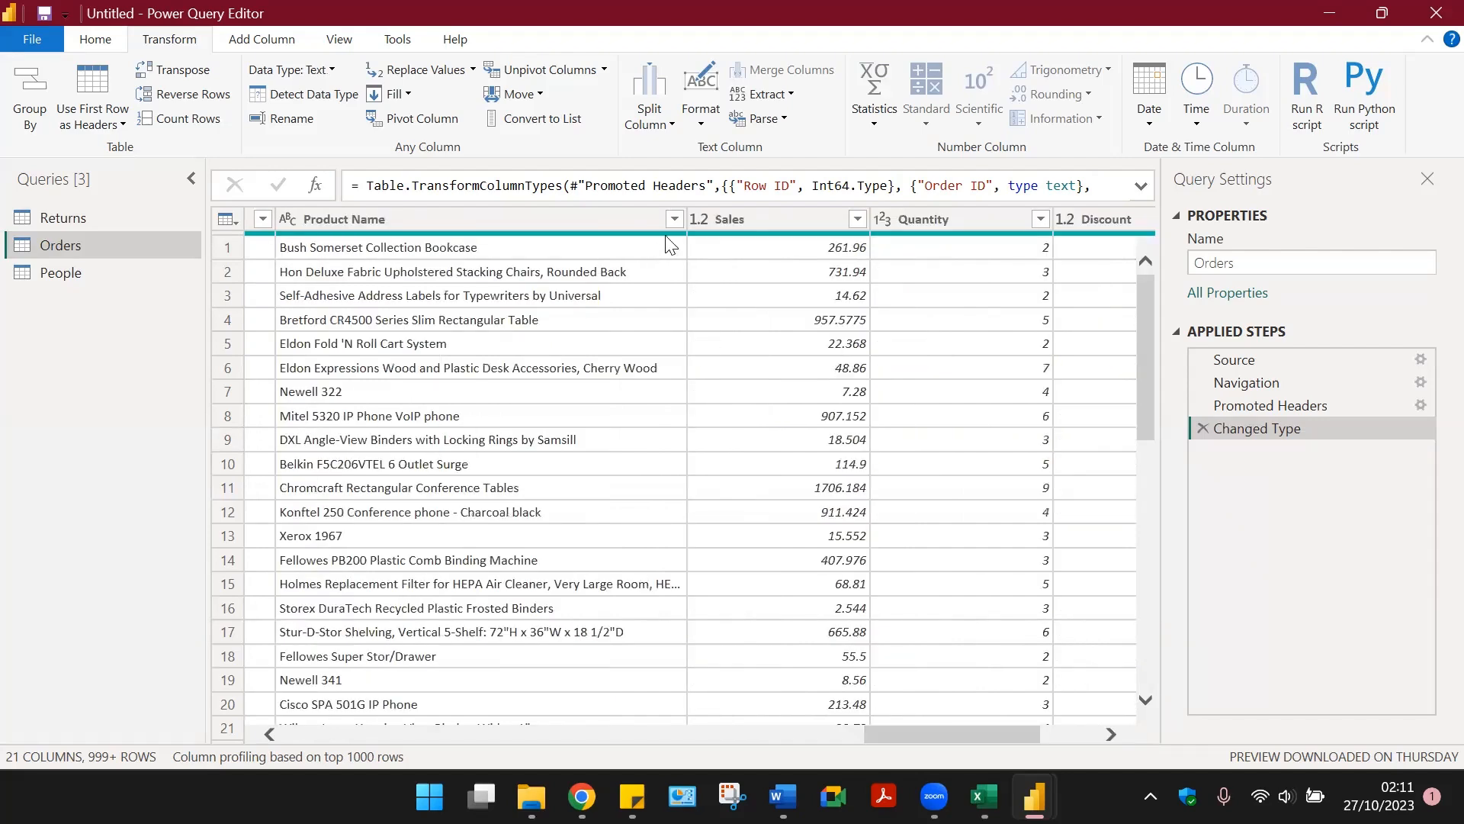
{"action": "left_click", "coordinate": [704, 219]}
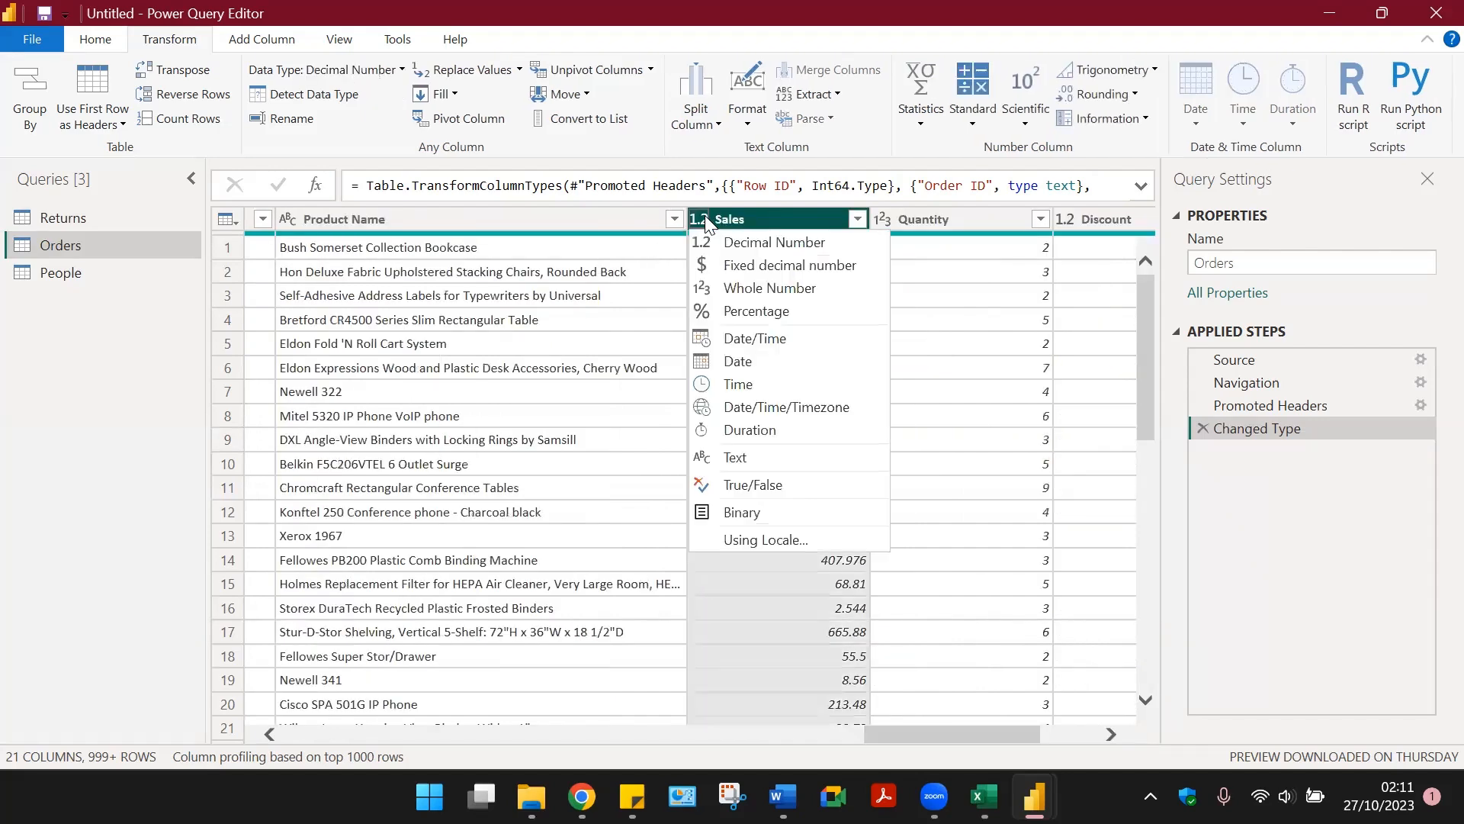
{"action": "left_click", "coordinate": [787, 267]}
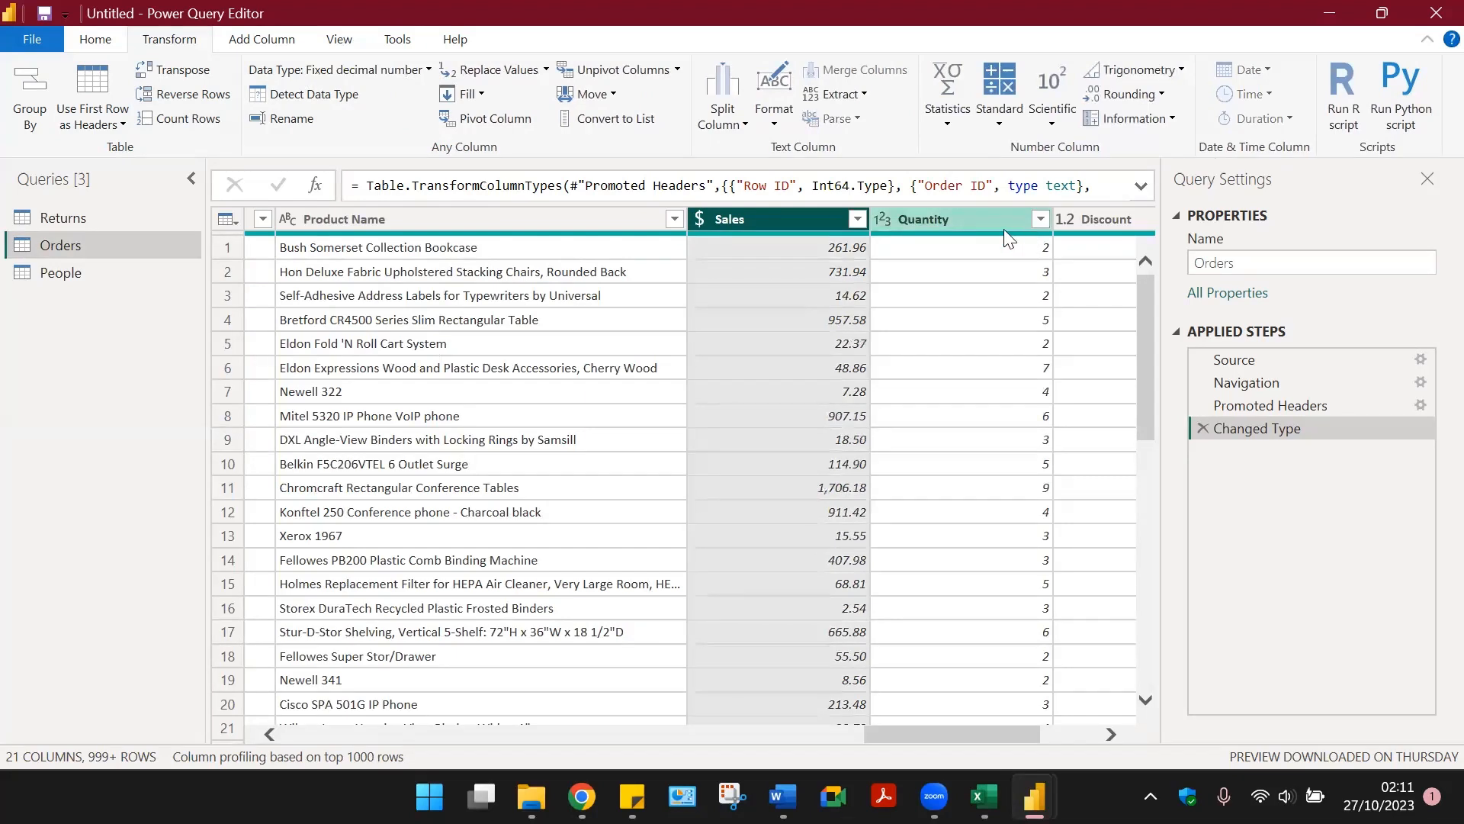
- Check the Discount column's data type and change the Profit column to Fixed decimal number
{"action": "left_click", "coordinate": [1109, 734]}
{"action": "left_click", "coordinate": [1110, 733]}
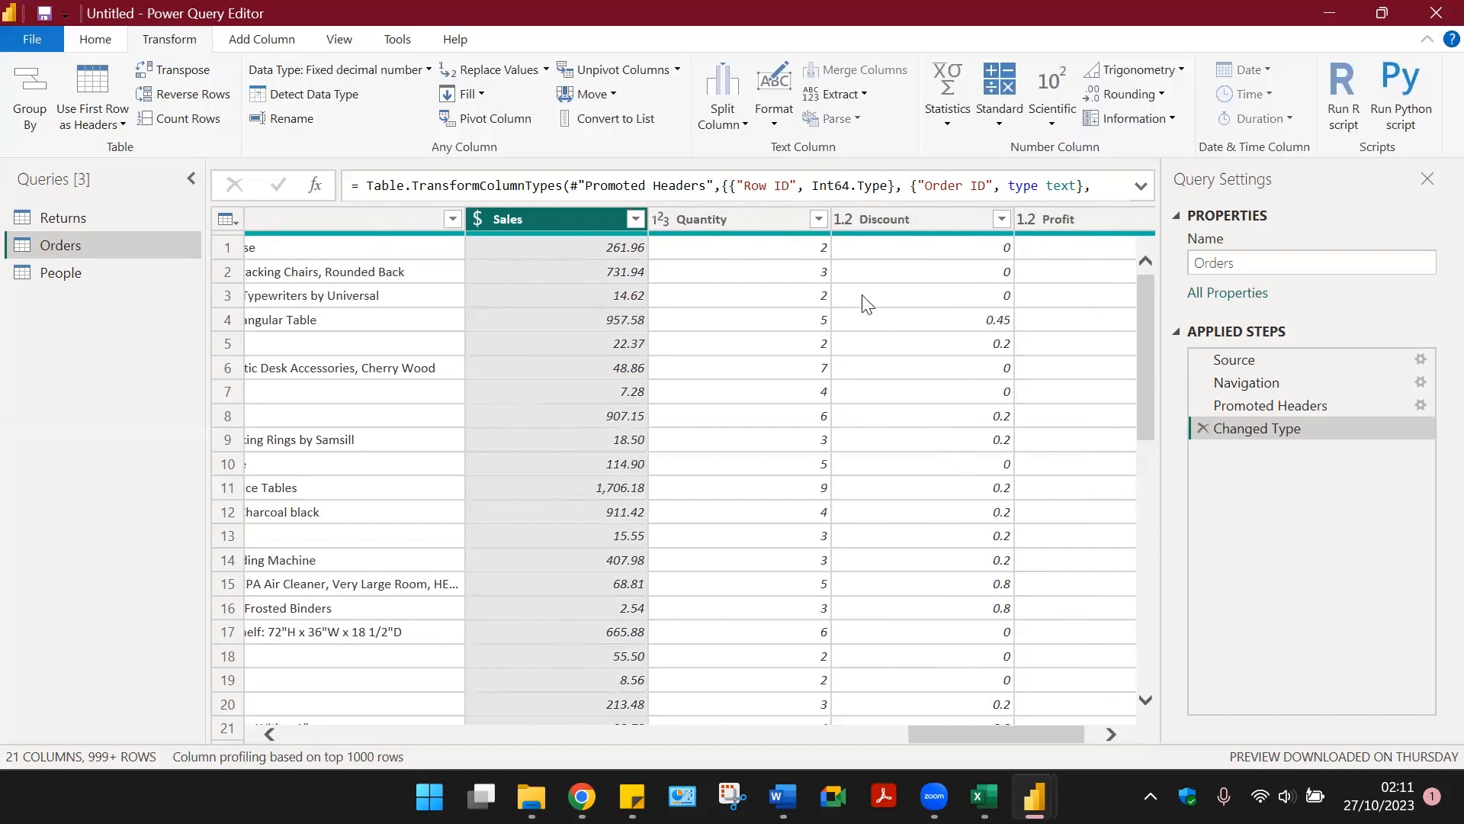
{"action": "left_click", "coordinate": [838, 215]}
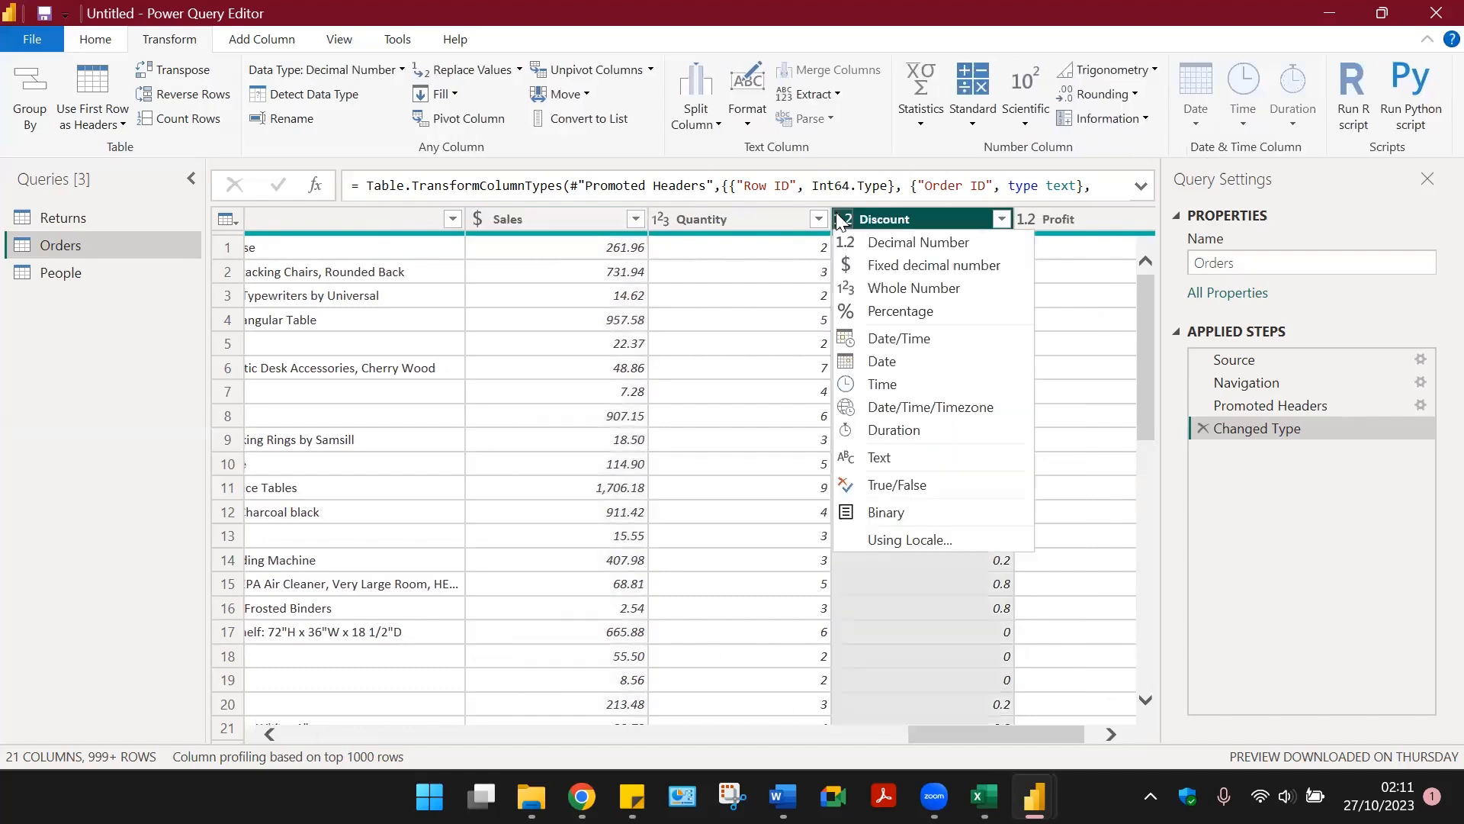
{"action": "left_click", "coordinate": [1112, 734]}
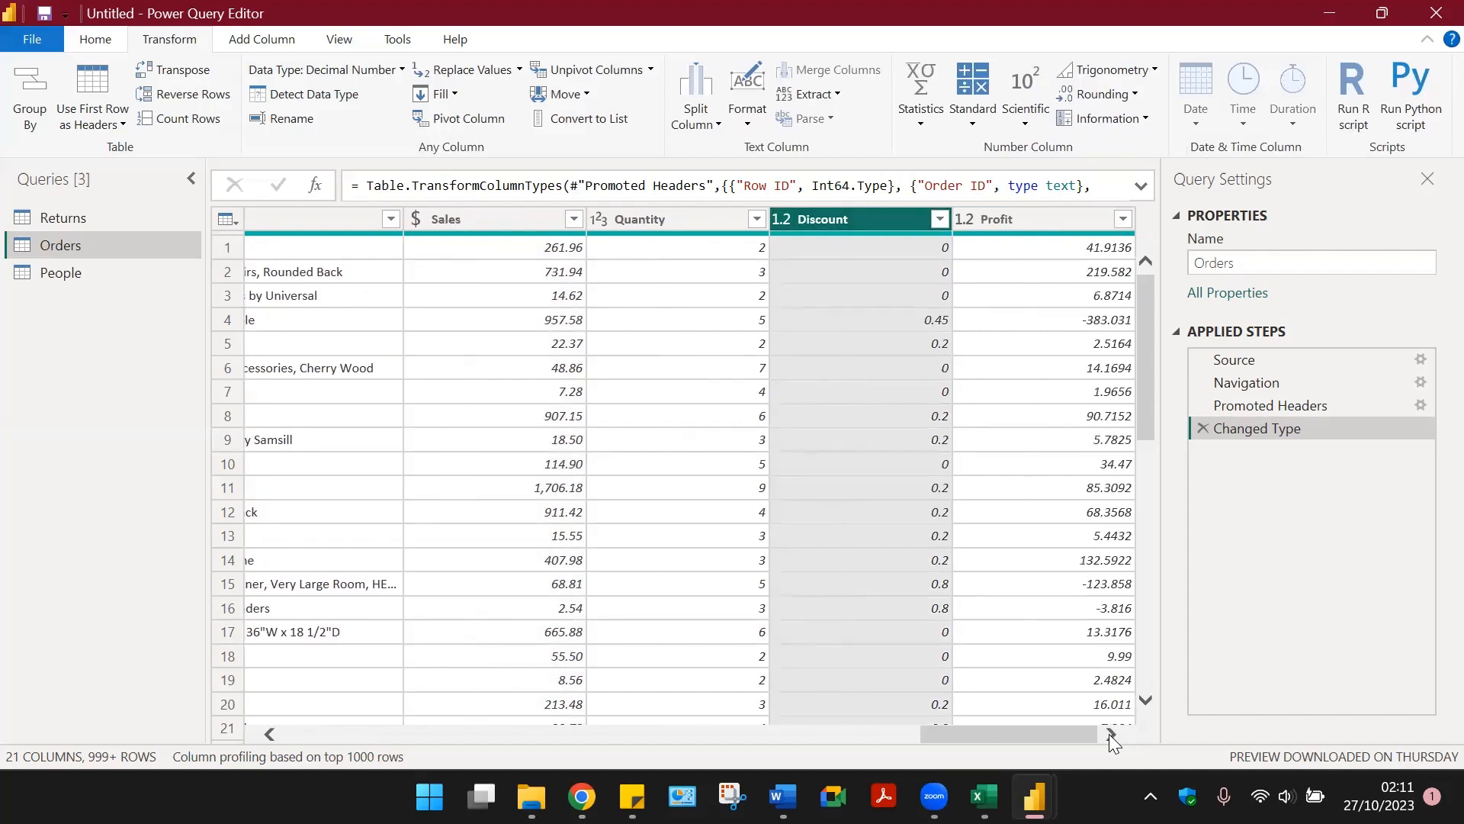
{"action": "left_click", "coordinate": [963, 220]}
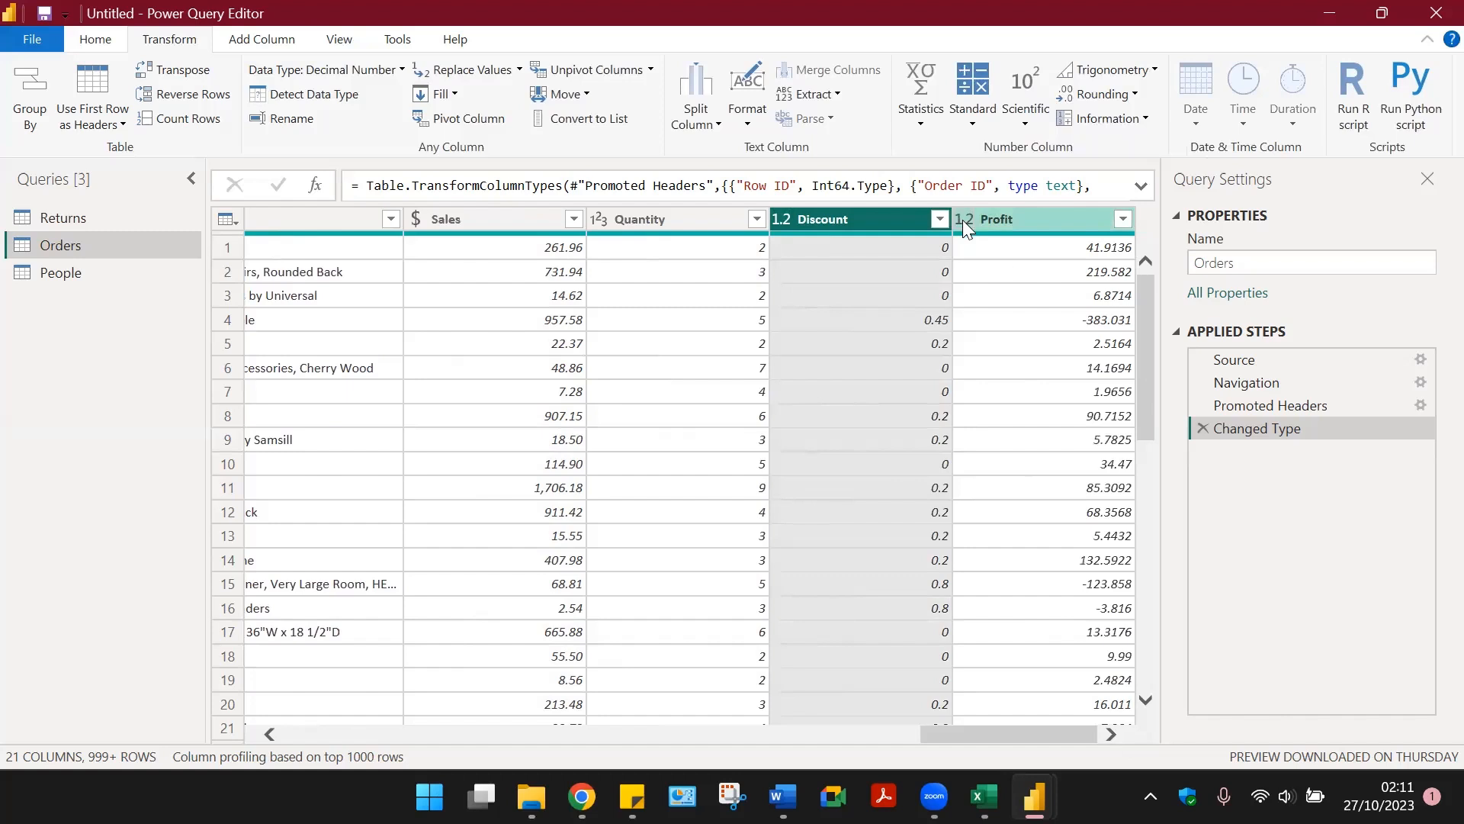
{"action": "left_click", "coordinate": [987, 264]}
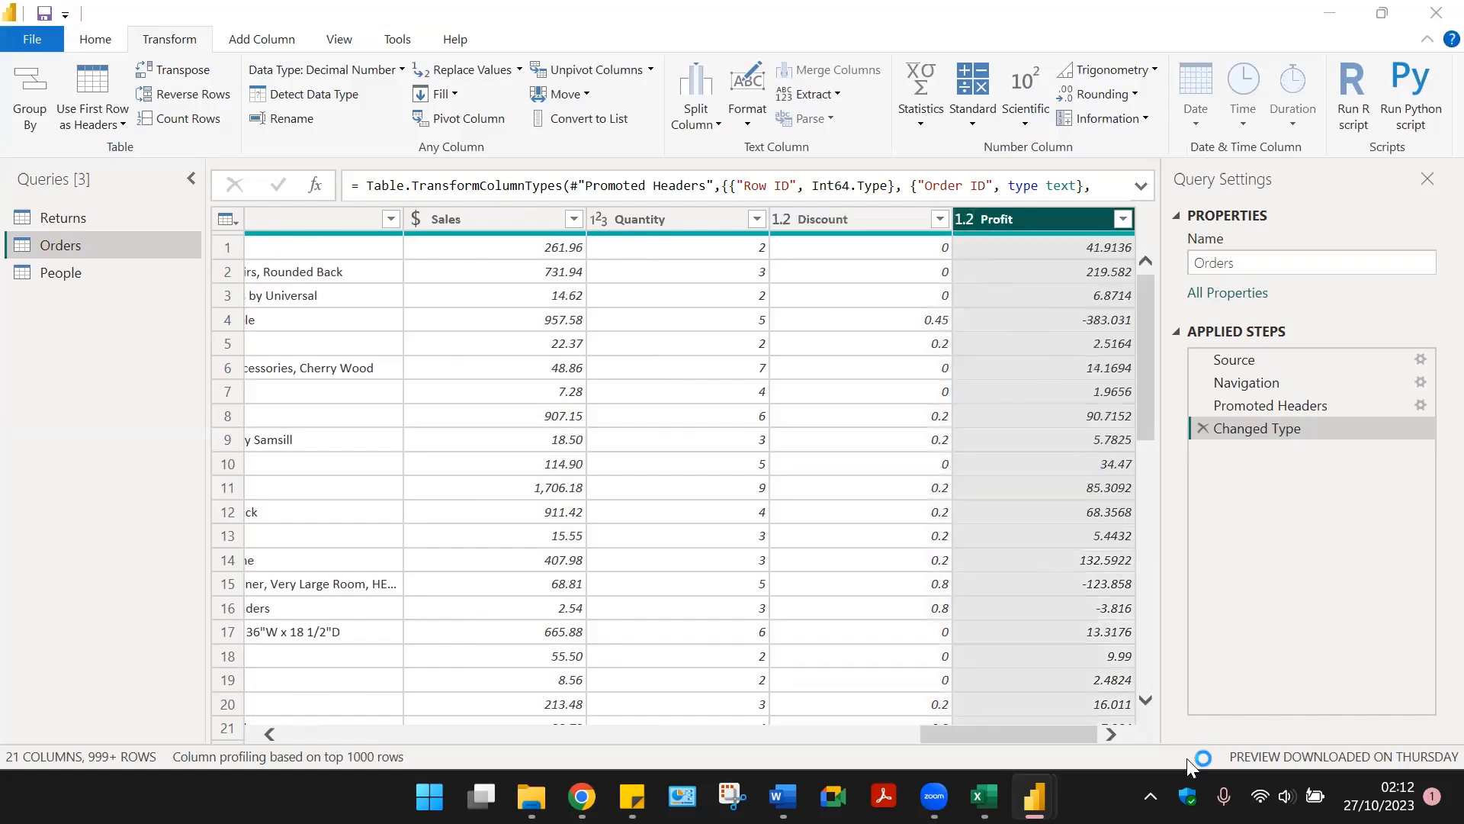
{"action": "left_click", "coordinate": [787, 446]}
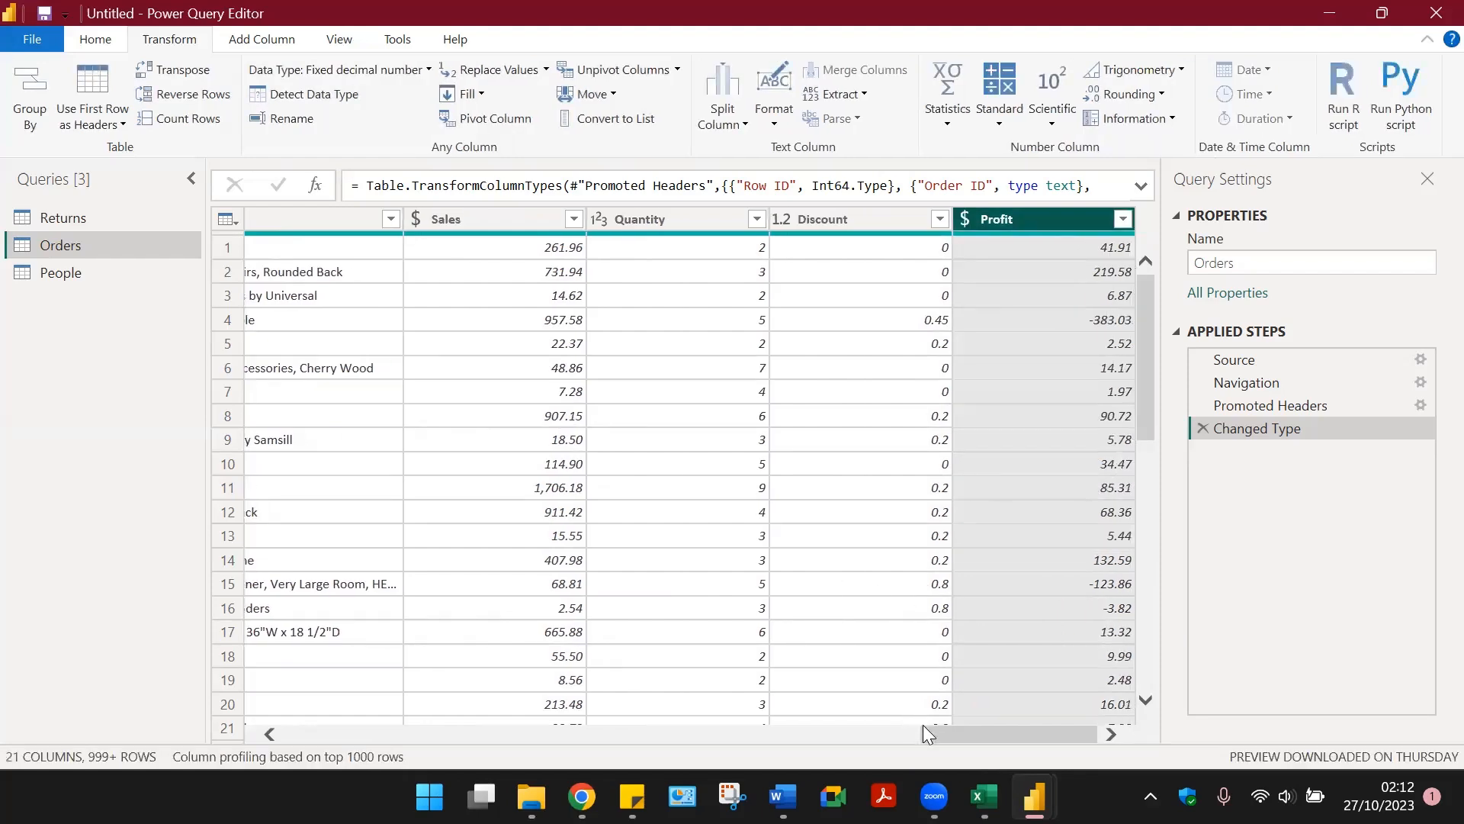
- Review the columns and applied steps of the Orders, People and Returns queries
{"action": "left_click_drag", "start_coordinate": [934, 731], "coordinate": [221, 709]}
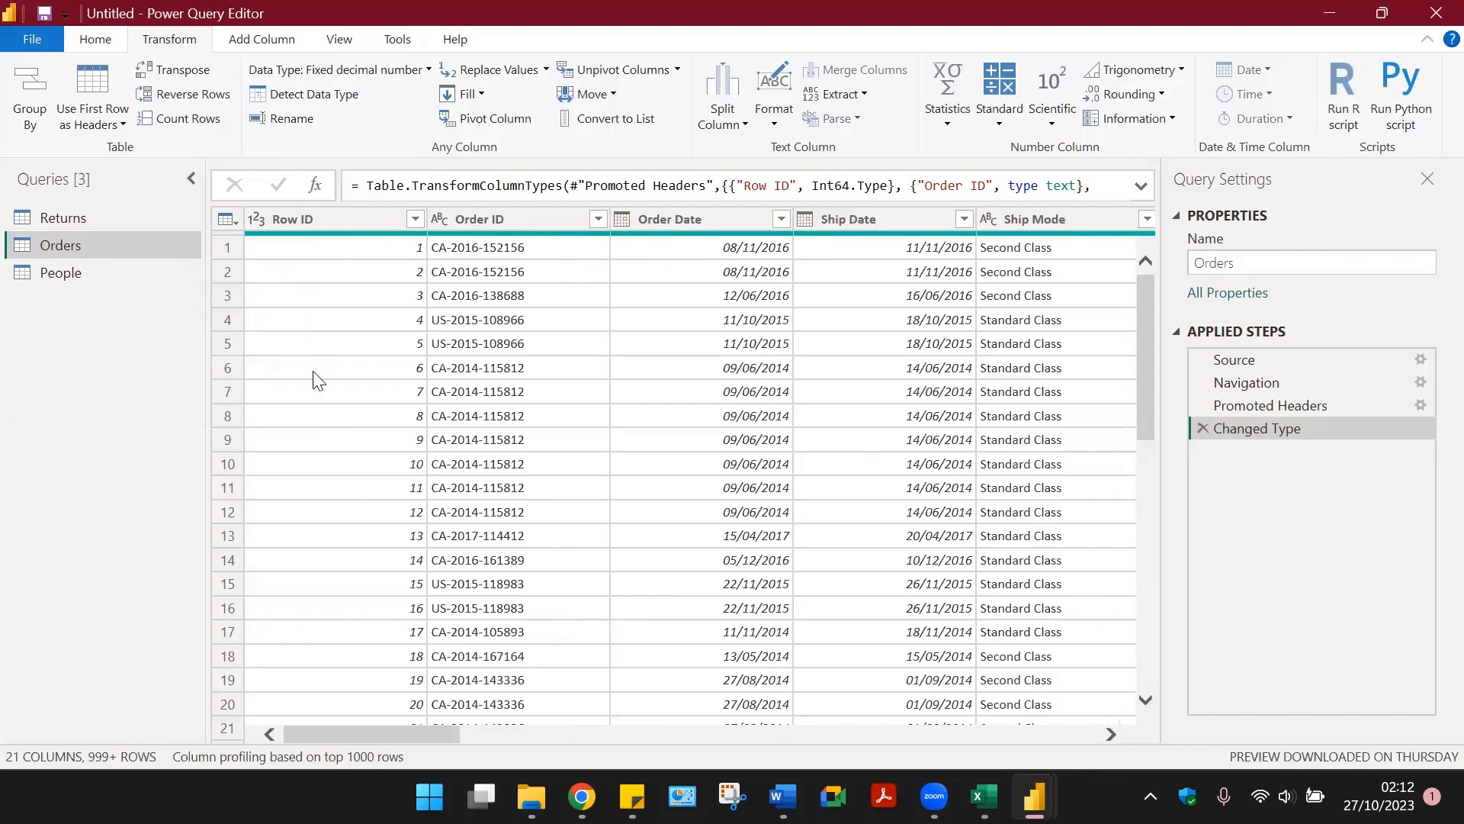
{"action": "left_click", "coordinate": [59, 274]}
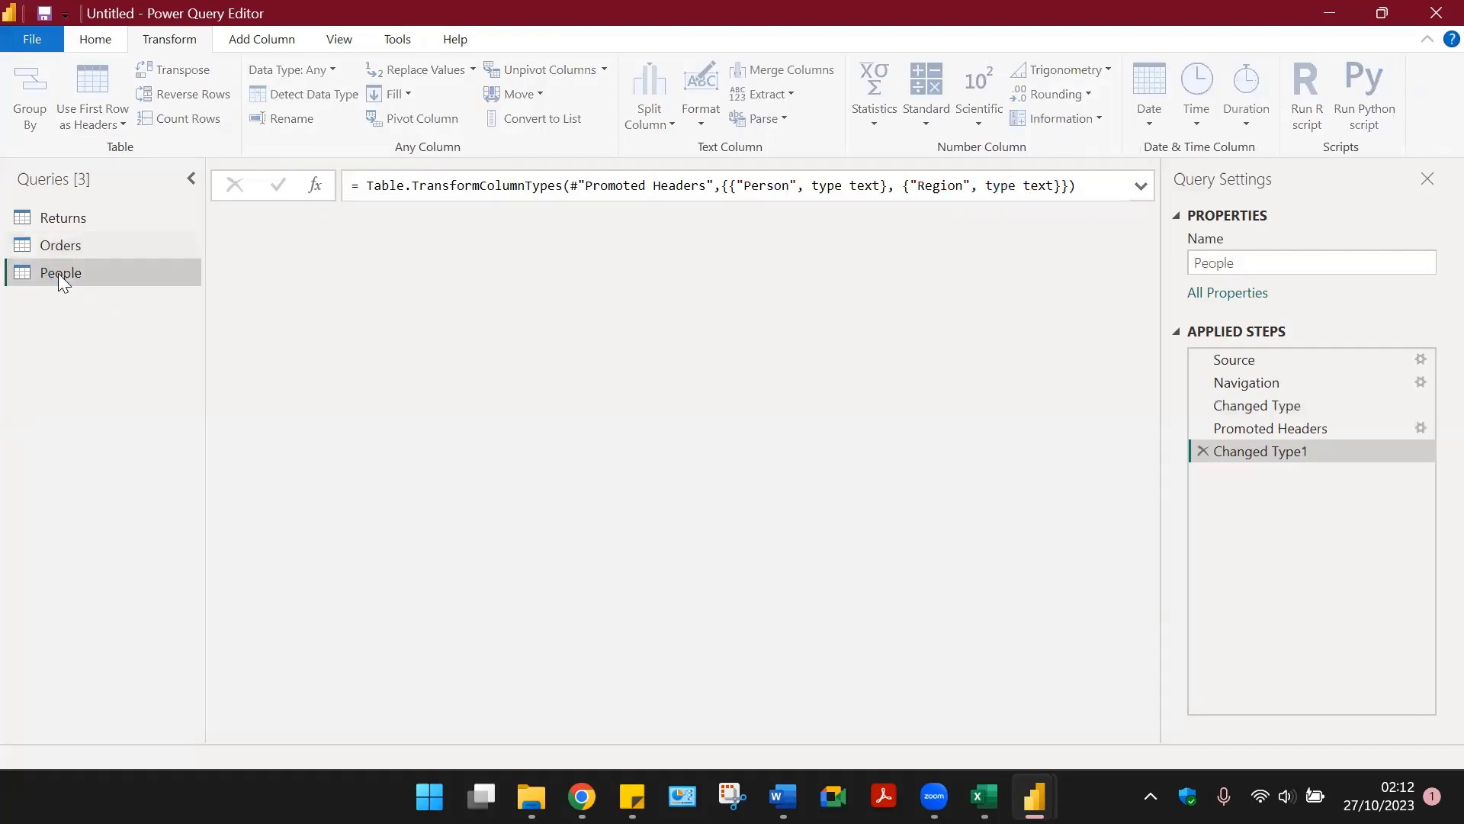
{"action": "left_click", "coordinate": [62, 216]}
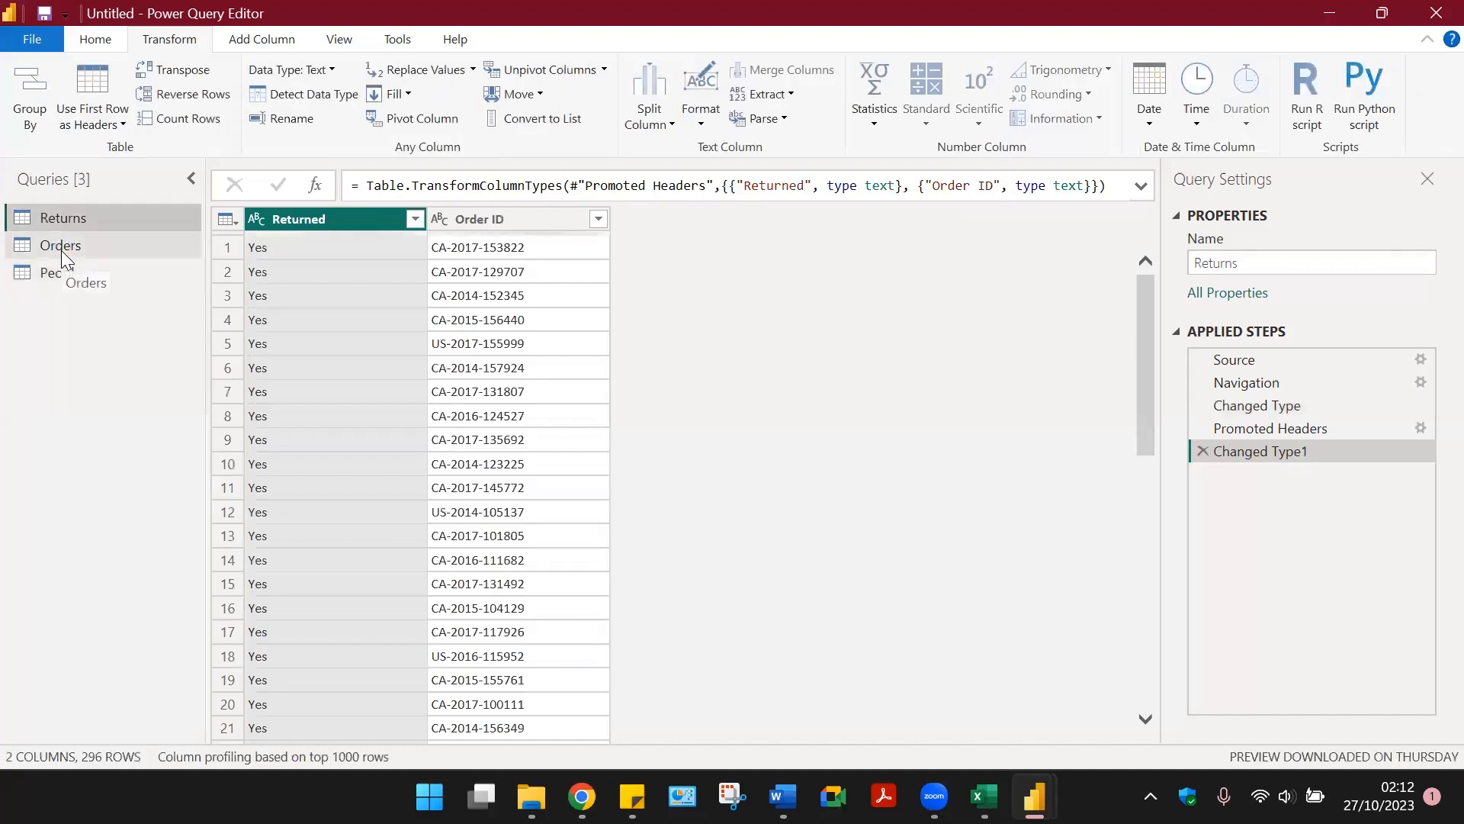
{"action": "left_click", "coordinate": [47, 243]}
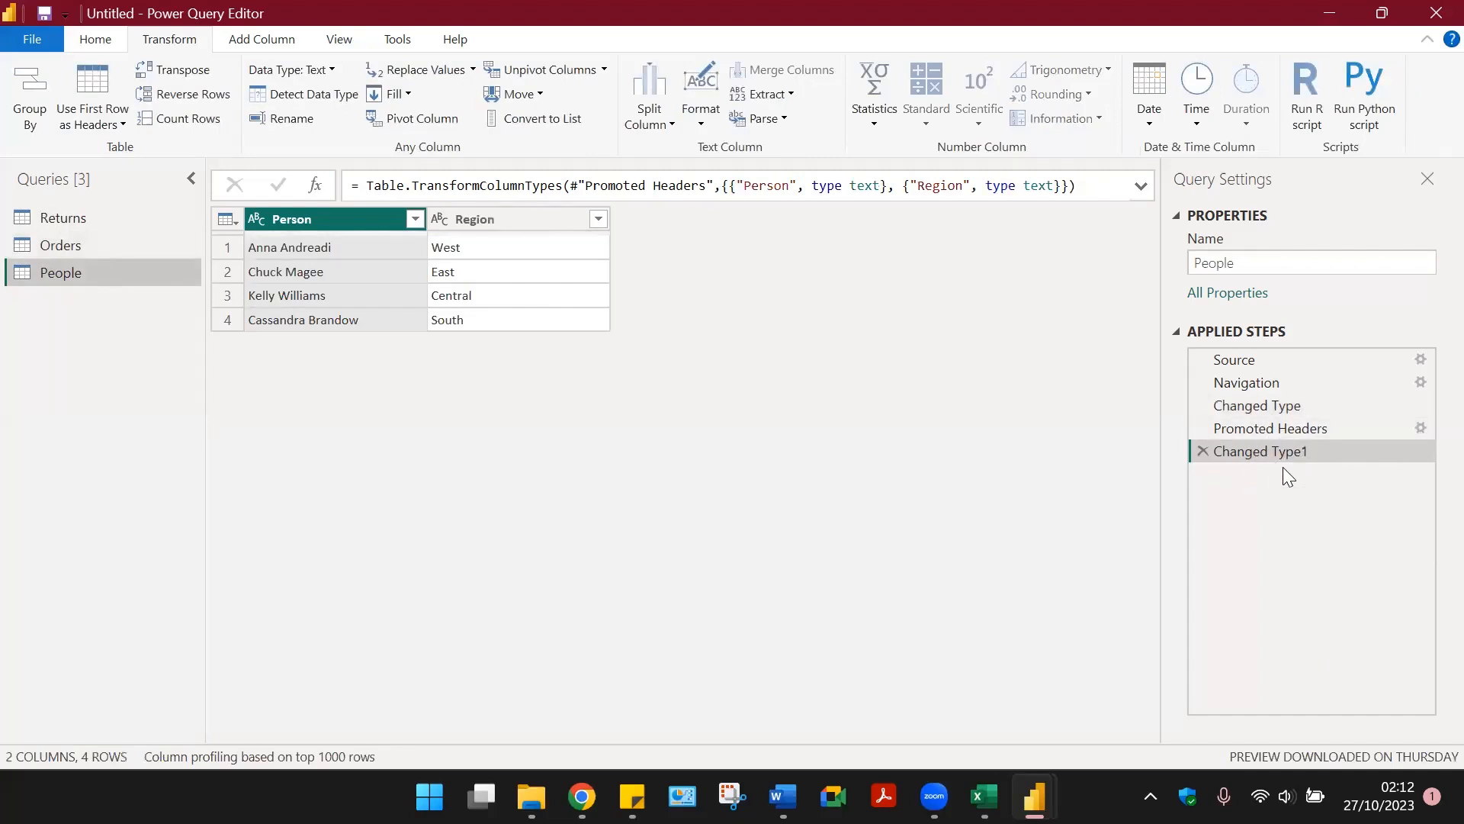
{"action": "left_click", "coordinate": [59, 245]}
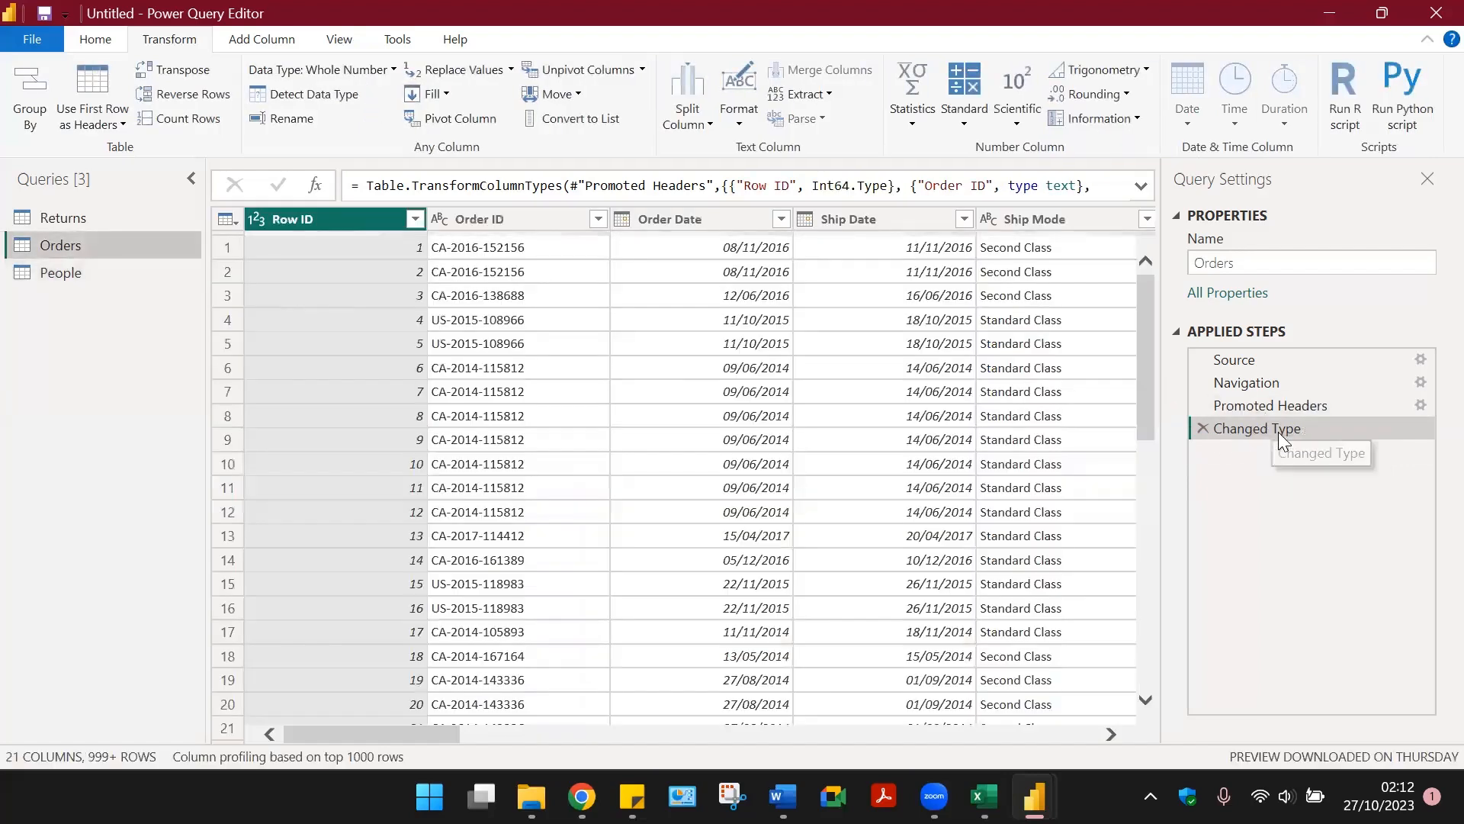
{"action": "left_click", "coordinate": [66, 226]}
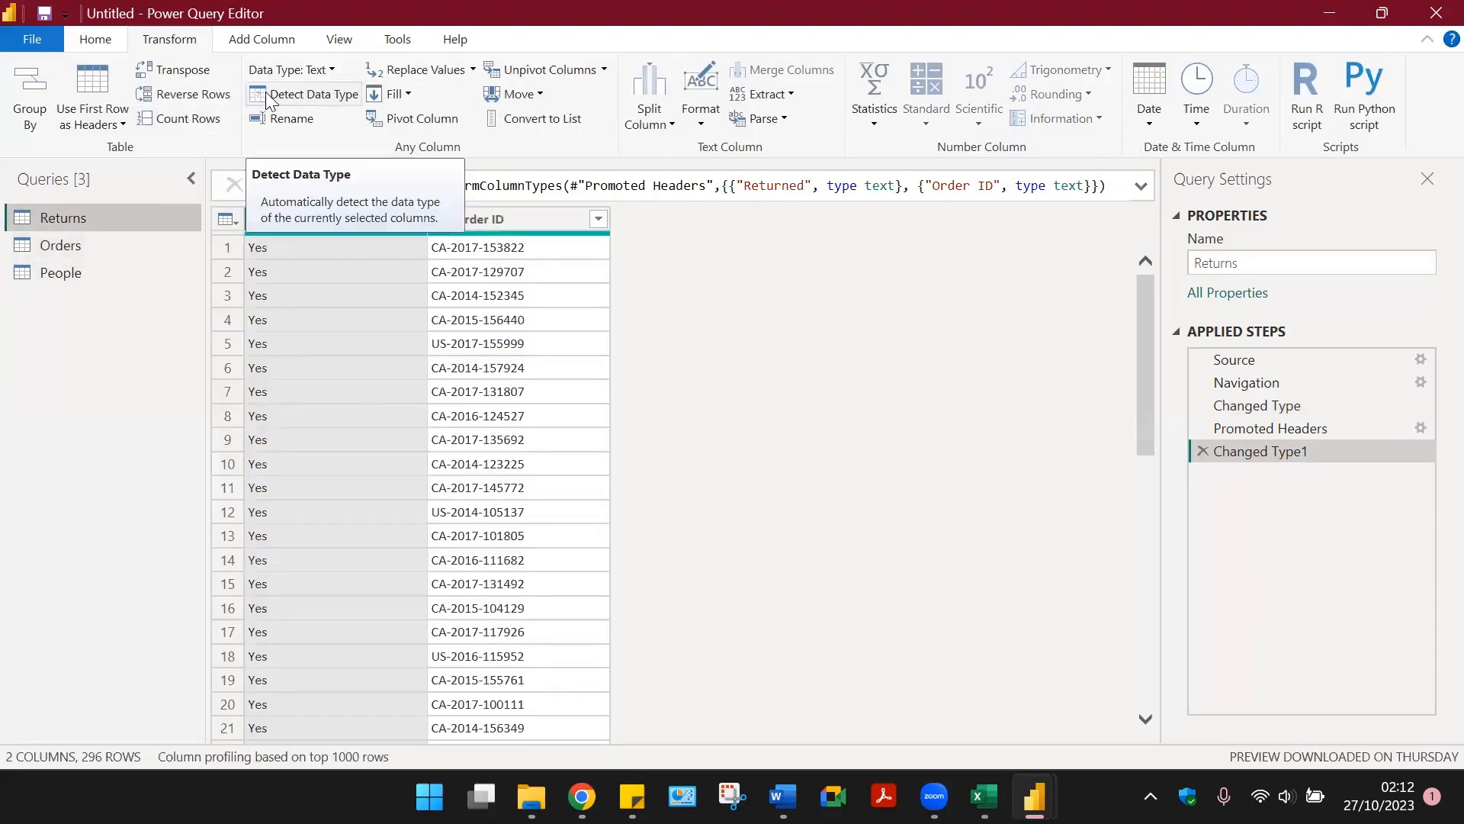
- Close the query editor and apply the pending changes to the data model
{"action": "left_click", "coordinate": [302, 46]}
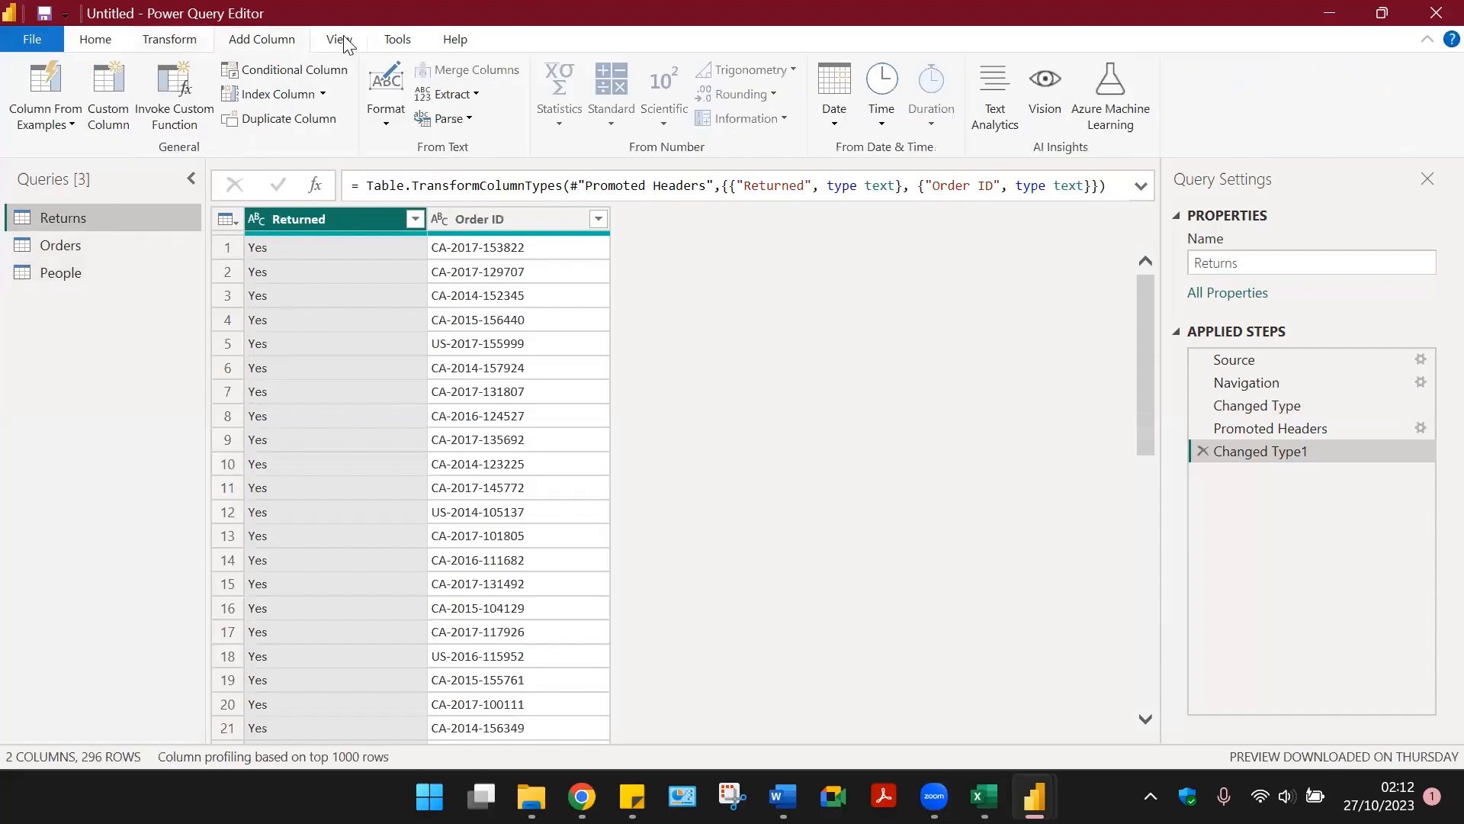
{"action": "left_click", "coordinate": [95, 39]}
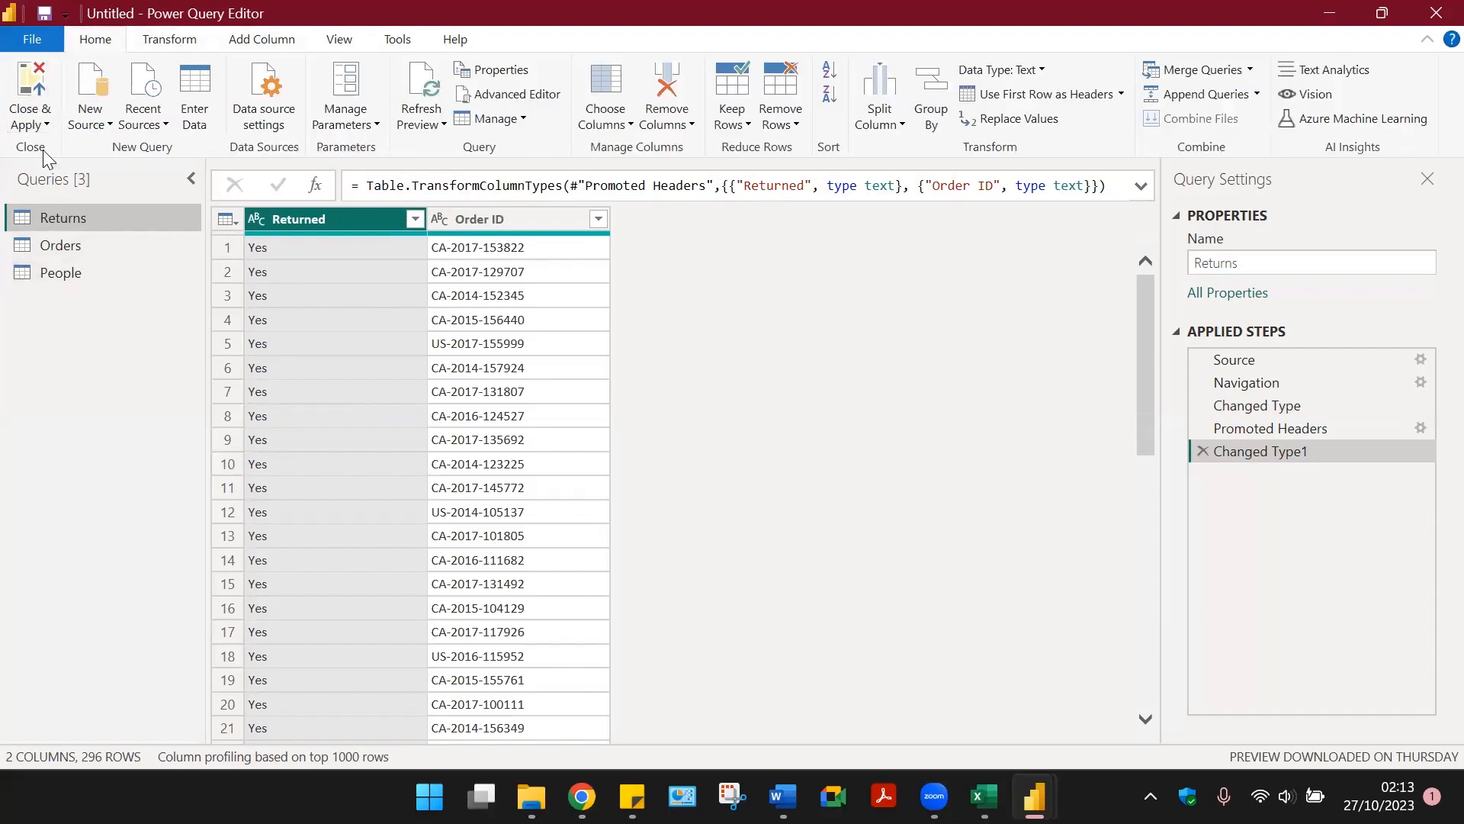
{"action": "left_click", "coordinate": [31, 84]}
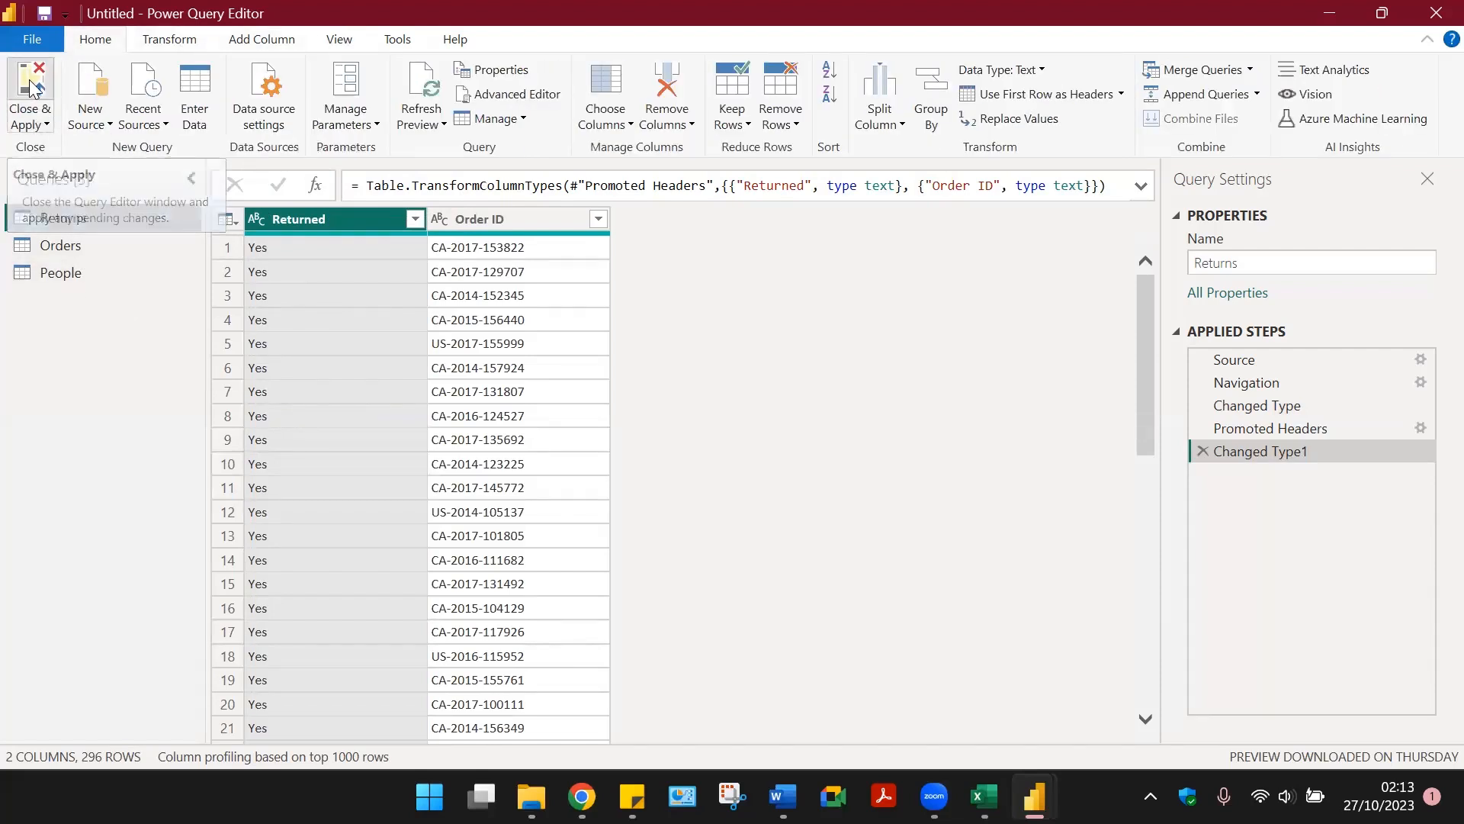